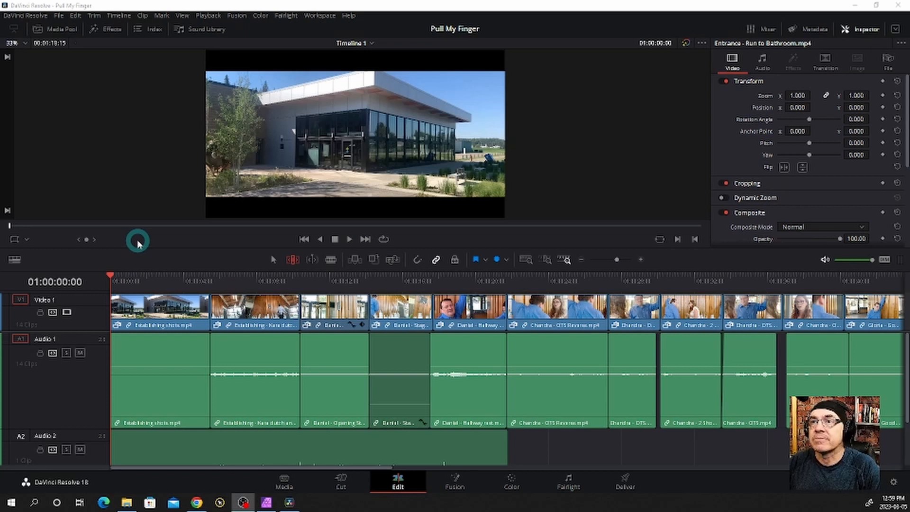
Play through the opening building shot, then set the zoom of the "Establishing shots" clip to 1.210
left_click(158, 258)
key("space")
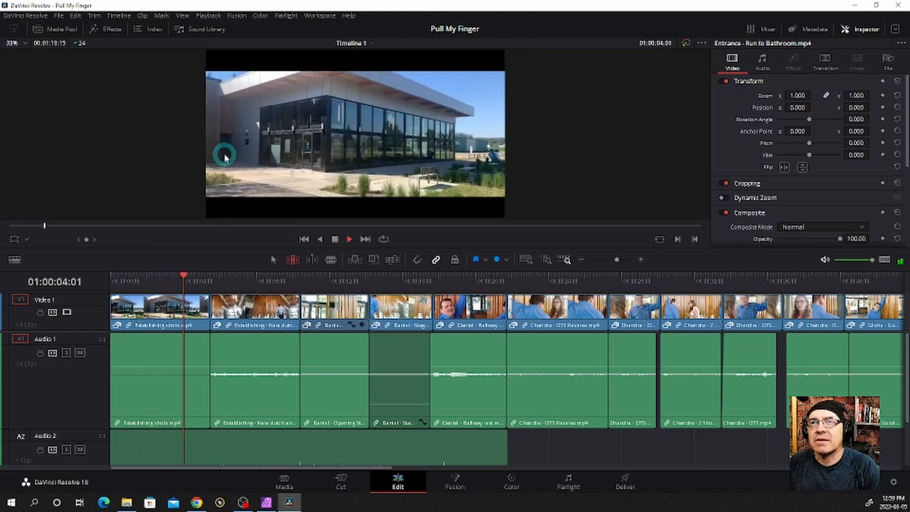
key("space")
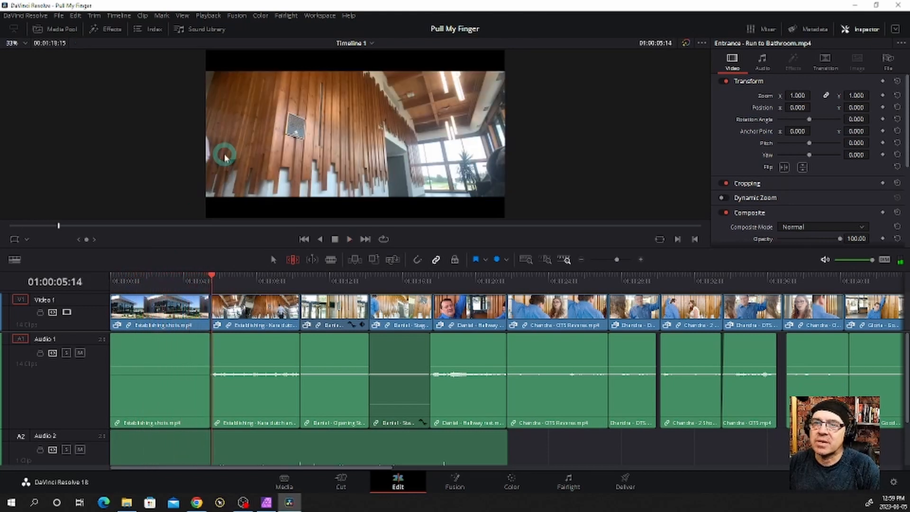
left_click_drag(139, 271, 115, 275)
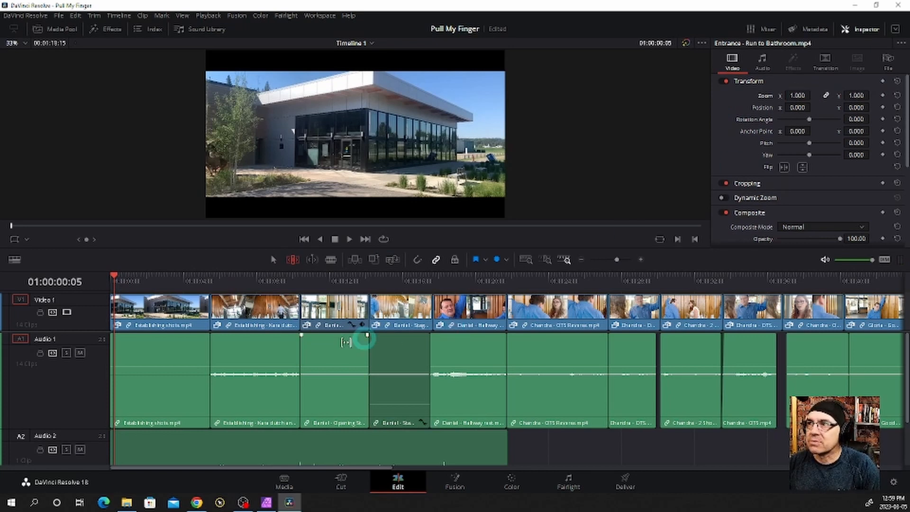
left_click(169, 316)
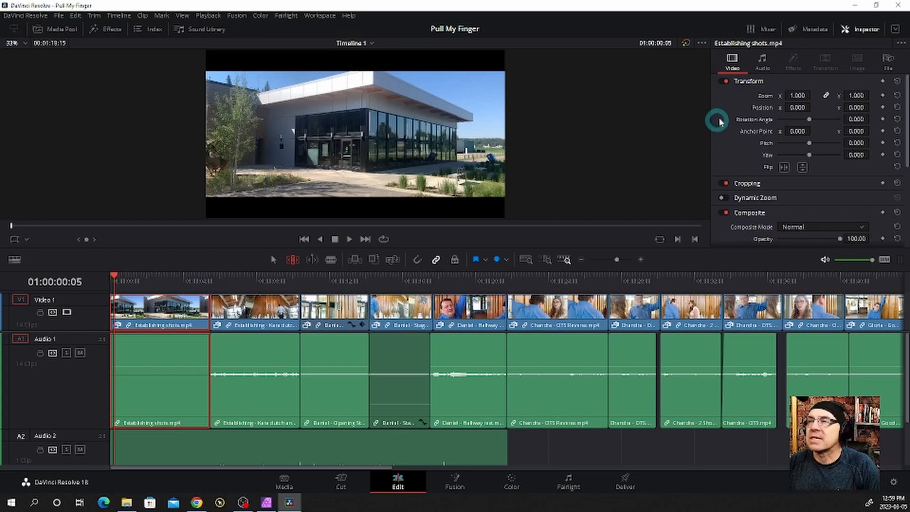
left_click_drag(795, 96, 795, 95)
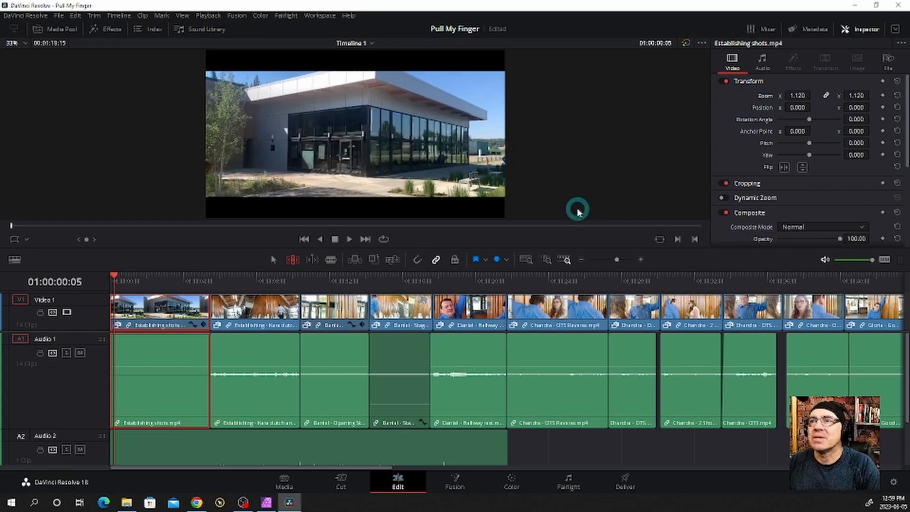
left_click_drag(795, 95, 798, 94)
Review the zoomed opening shot and the following dutch-angle shot up to 01:00:09:16, examining how the walking figure is framed
key("space")
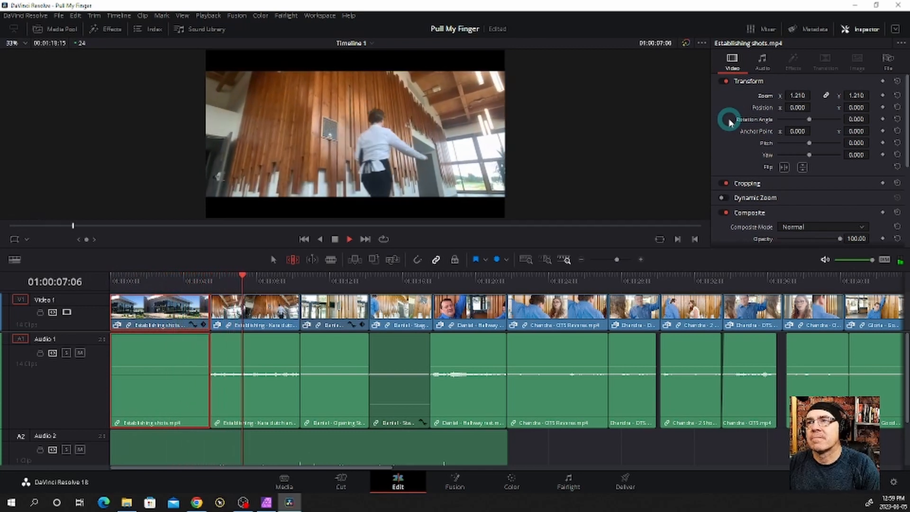
key("space")
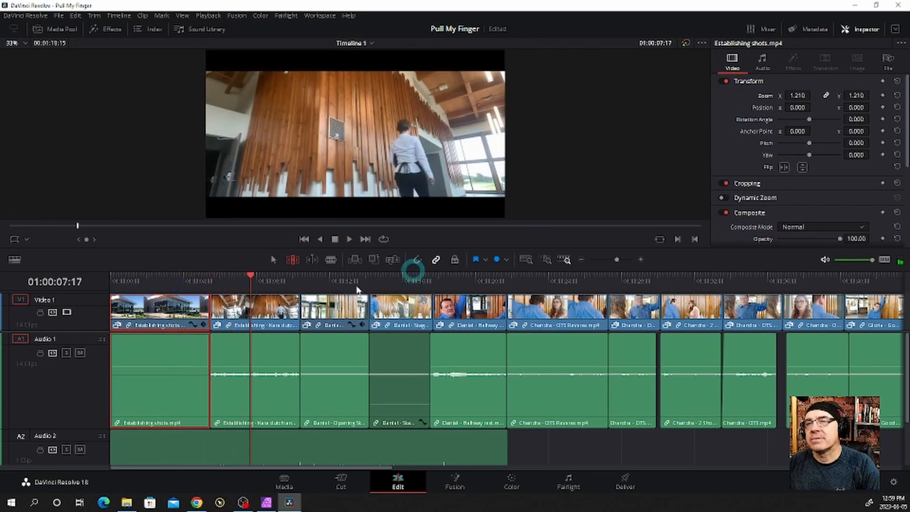
left_click(251, 279)
left_click_drag(251, 278, 277, 301)
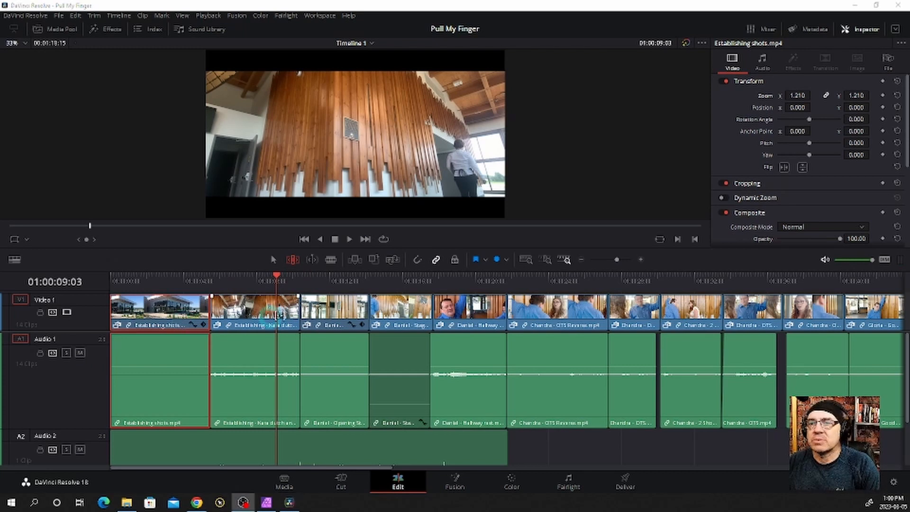
left_click(260, 284)
key("space")
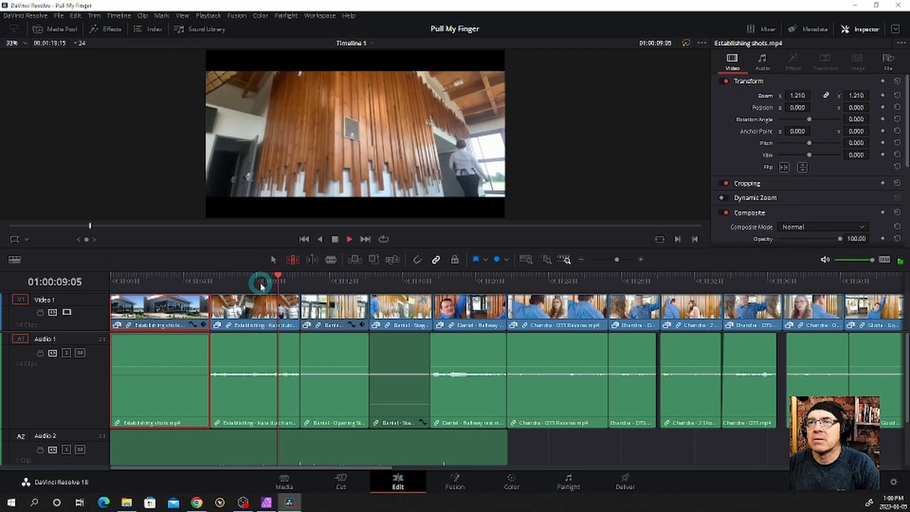
key("space")
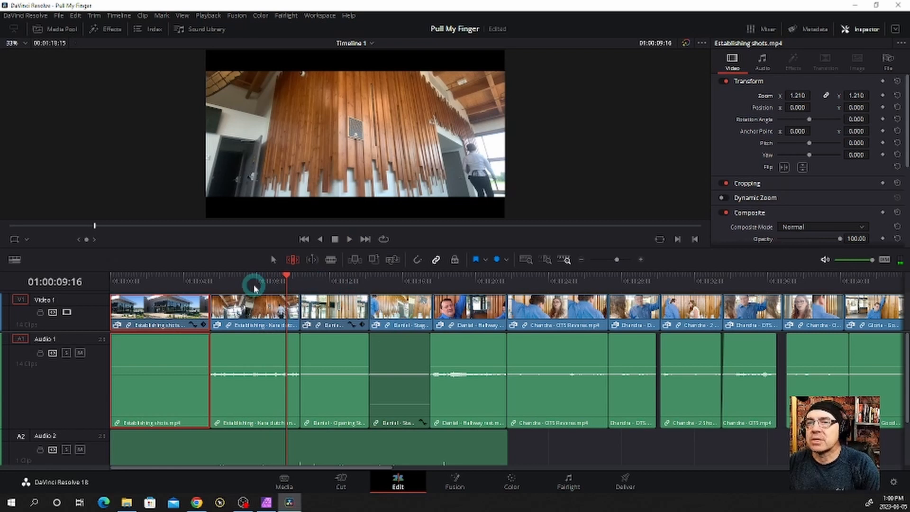
Reframe the dutch-angle establishing clip with a zoom of 1.500 and a position of X -492, Y 129
left_click(256, 306)
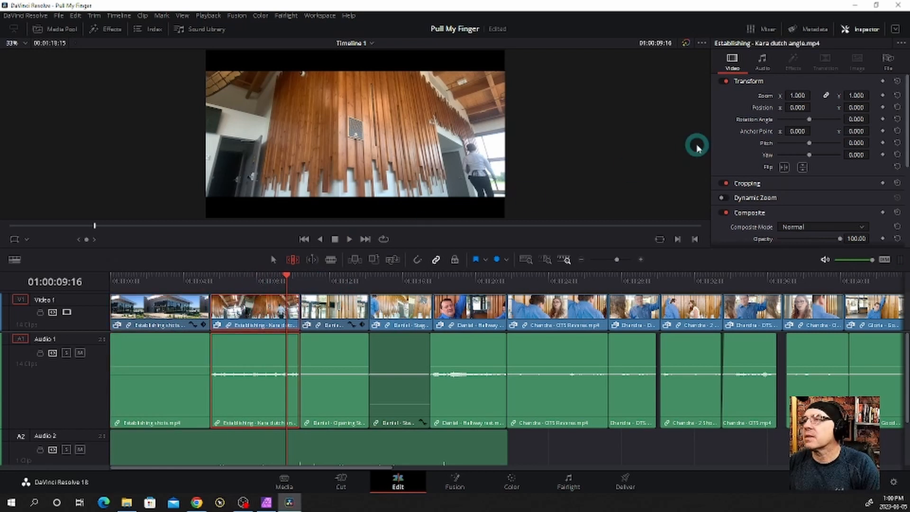
mouse_move(797, 95)
left_mouse_down()
mouse_move(809, 96)
mouse_move(798, 96)
left_mouse_up()
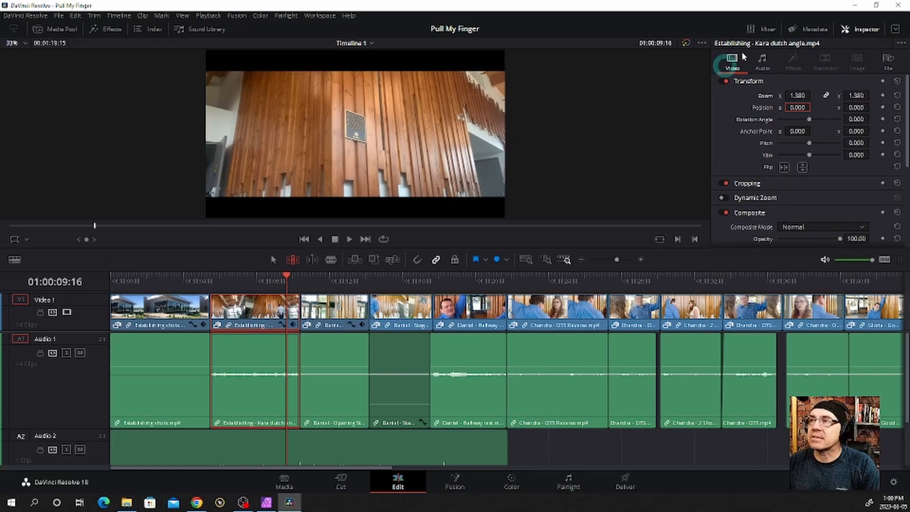
left_click(873, 31)
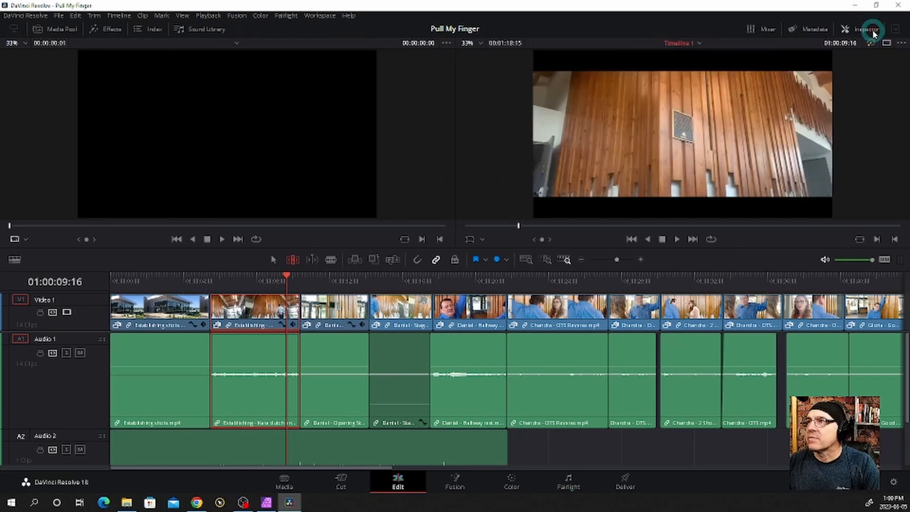
left_click(873, 31)
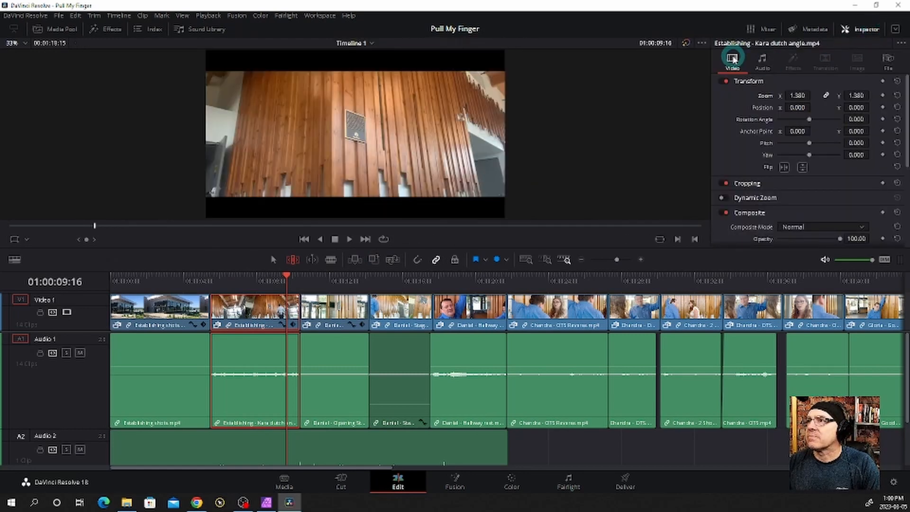
left_click_drag(797, 108, 616, 117)
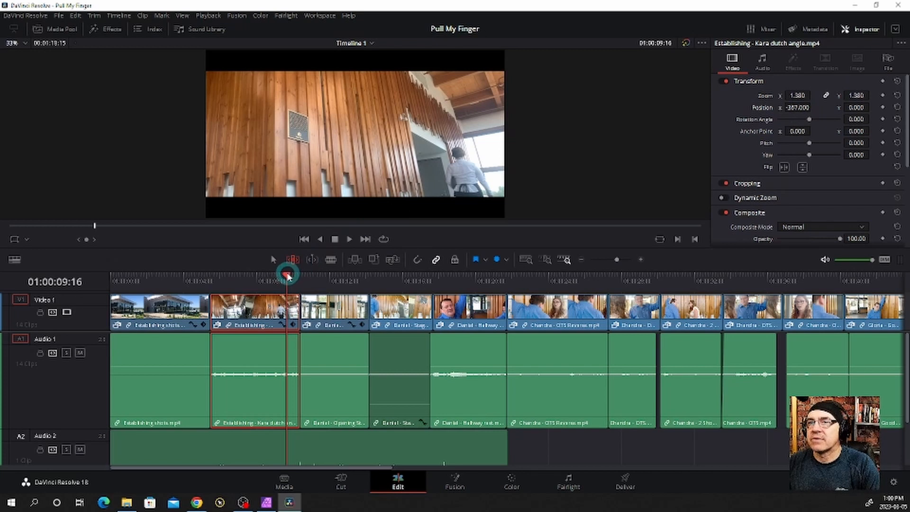
left_click_drag(286, 274, 298, 273)
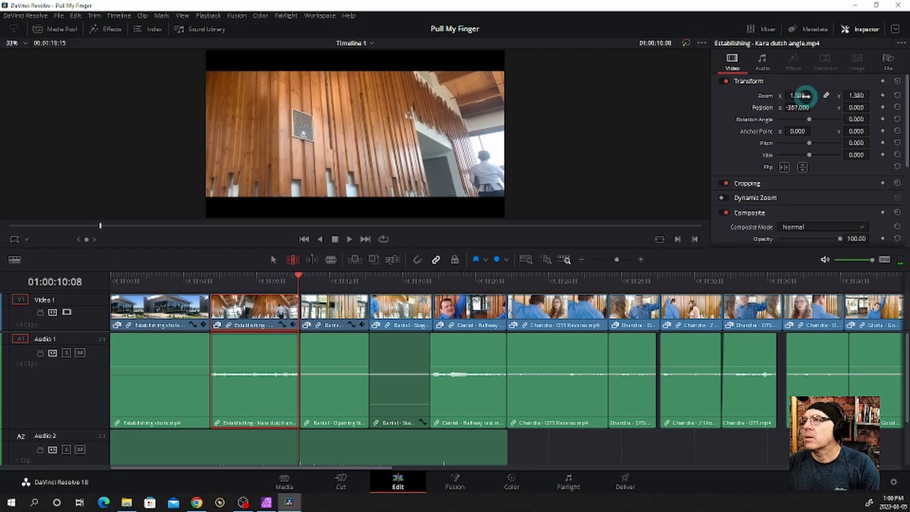
left_click_drag(795, 96, 799, 96)
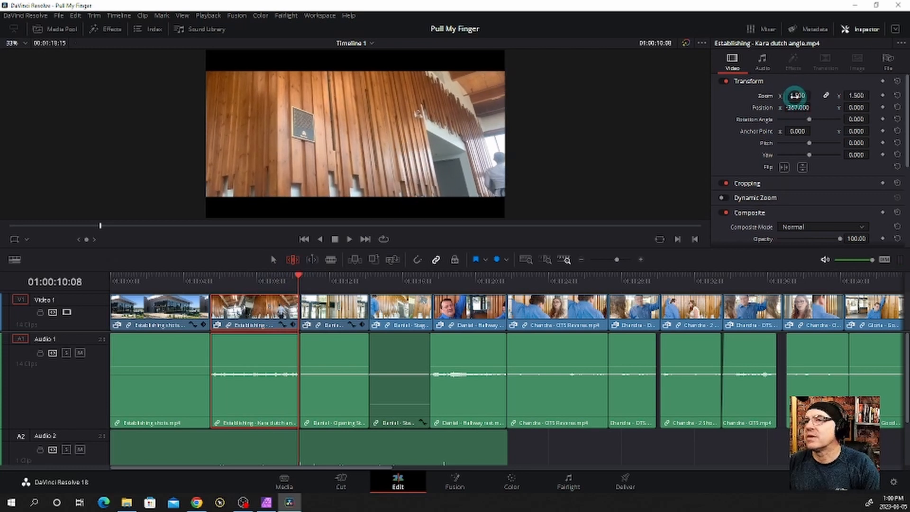
left_click_drag(799, 107, 740, 111)
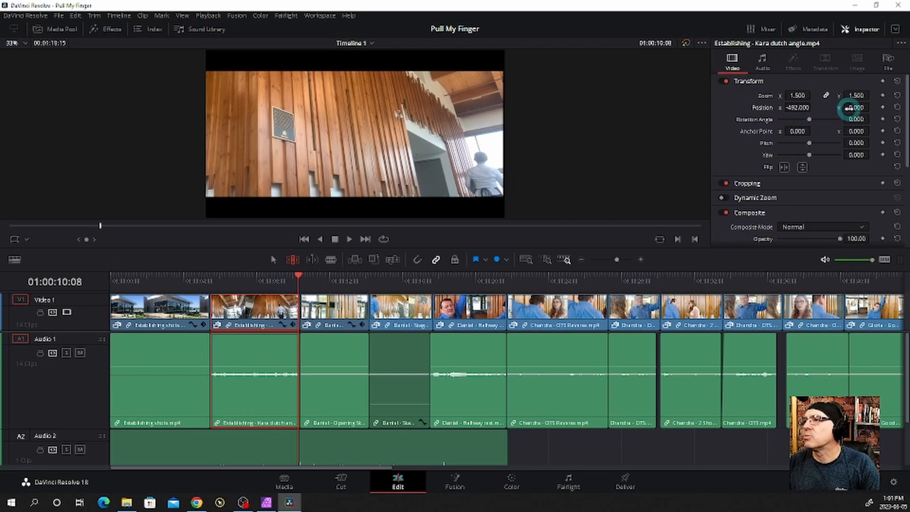
left_click_drag(855, 108, 464, 254)
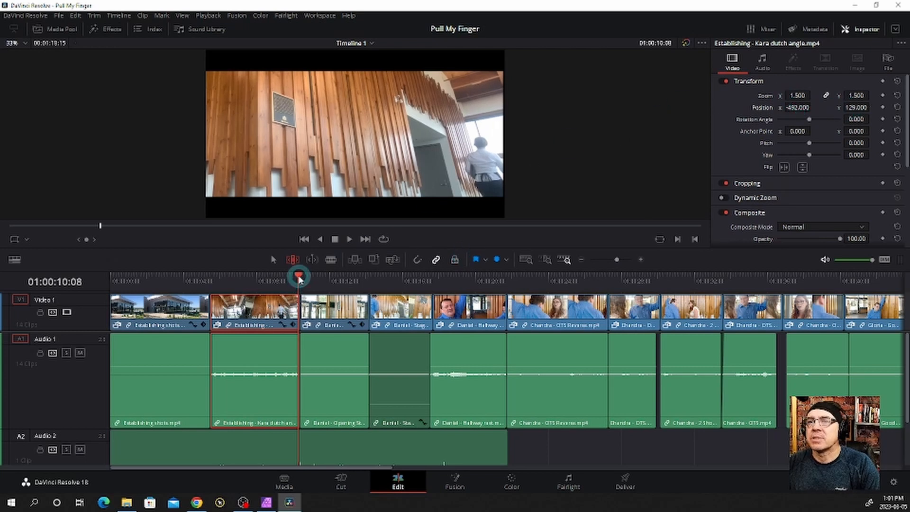
Keyframe the dutch-angle clip's transform at 01:00:10:07 and its position at 01:00:05:15 with X -221, and play back the move
left_click_drag(299, 278, 212, 280)
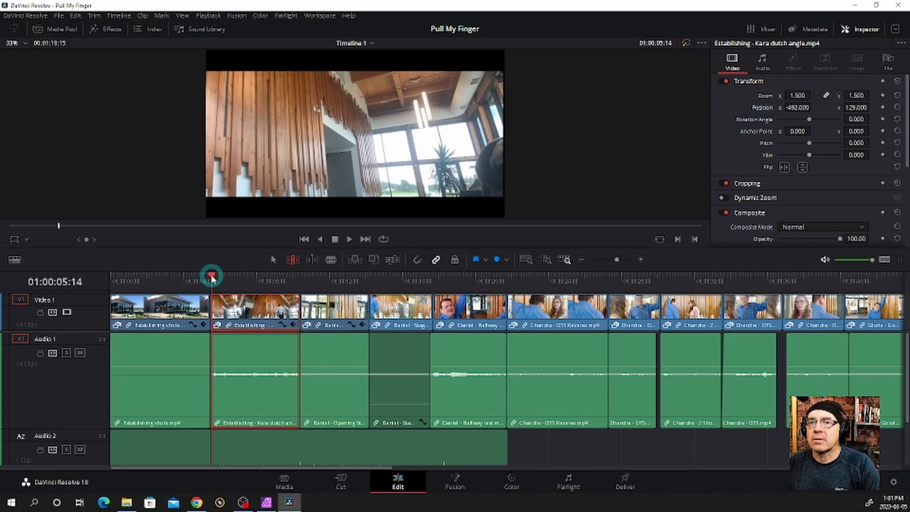
left_click_drag(212, 278, 298, 278)
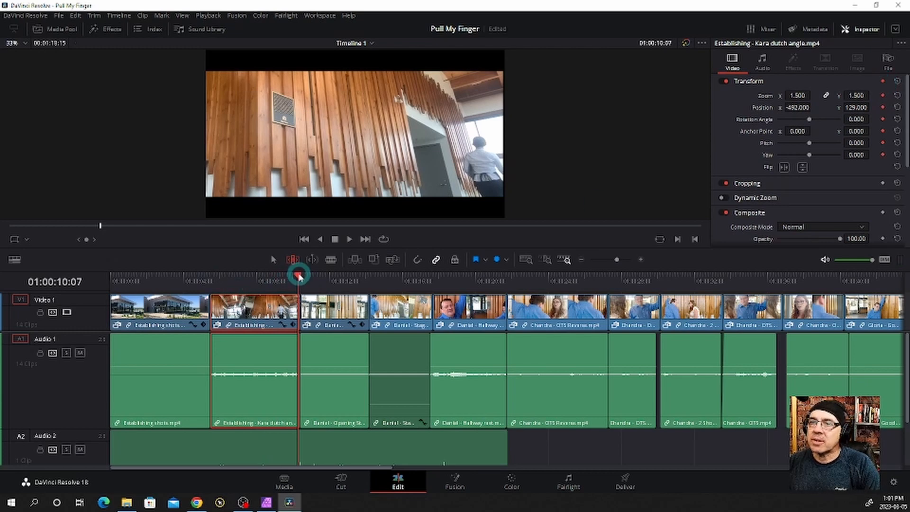
left_click_drag(298, 277, 213, 290)
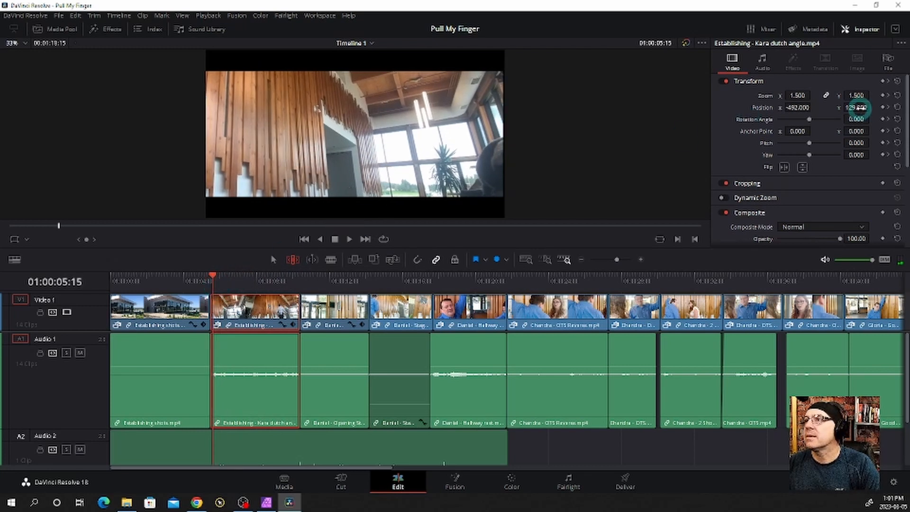
left_click(882, 108)
left_click(798, 115)
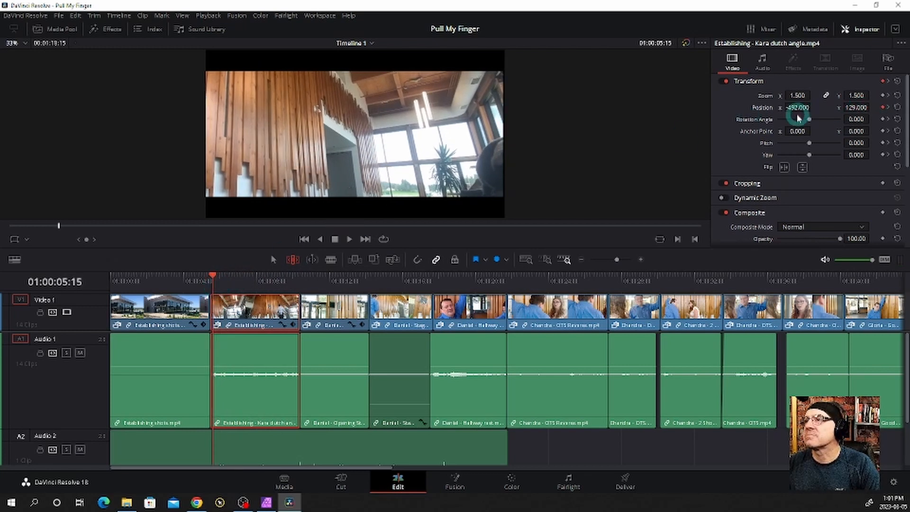
left_click_drag(790, 107, 905, 106)
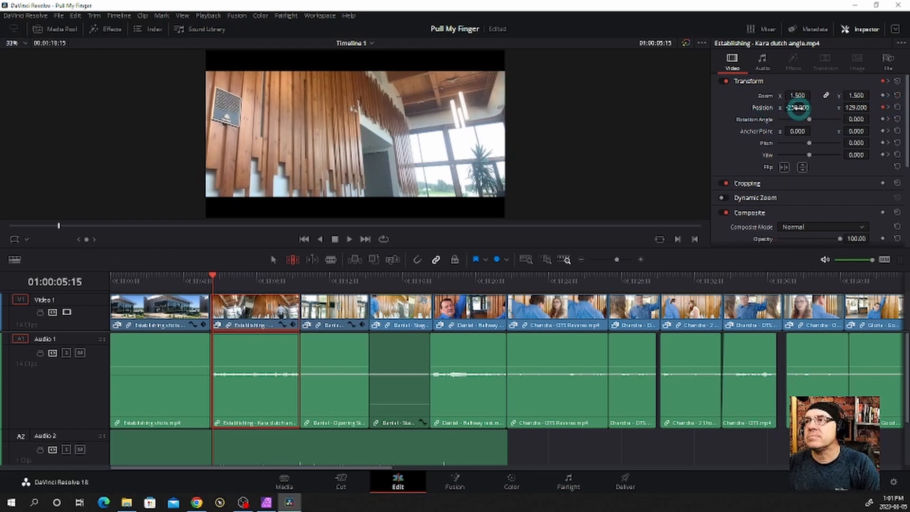
left_click_drag(800, 109, 820, 111)
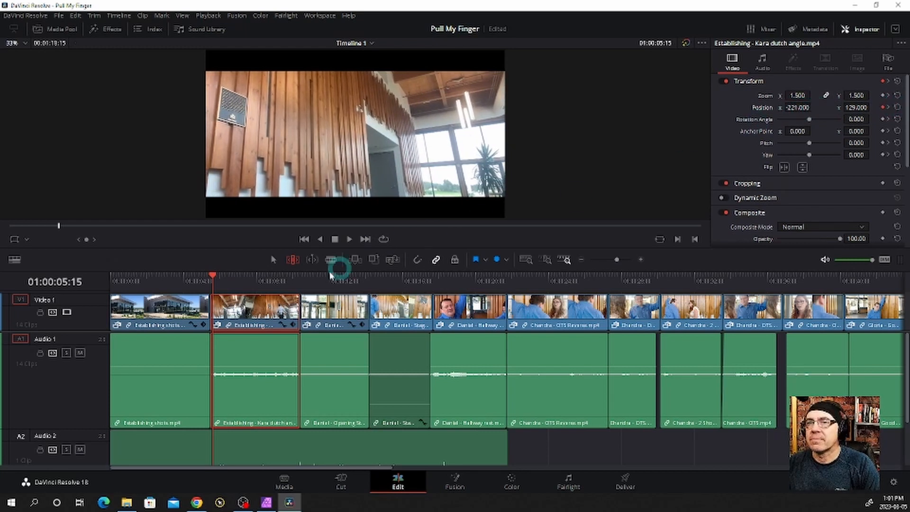
key("space")
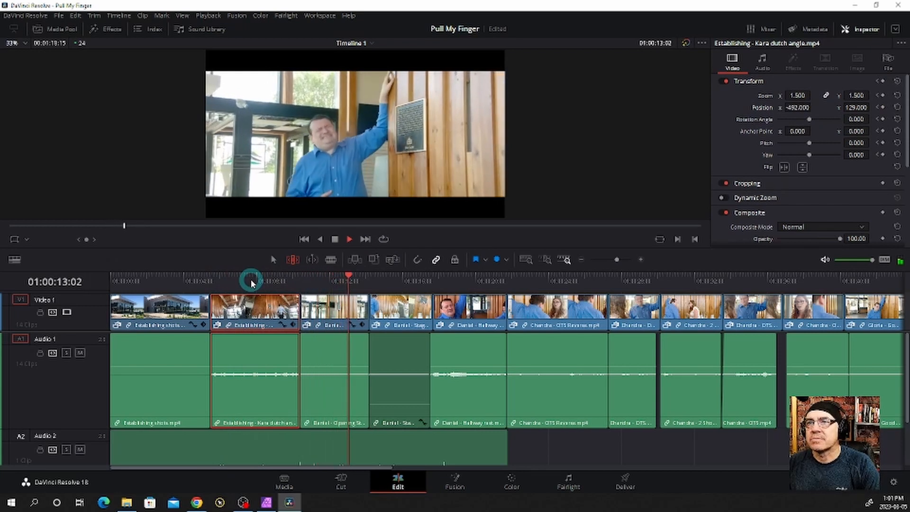
key("space")
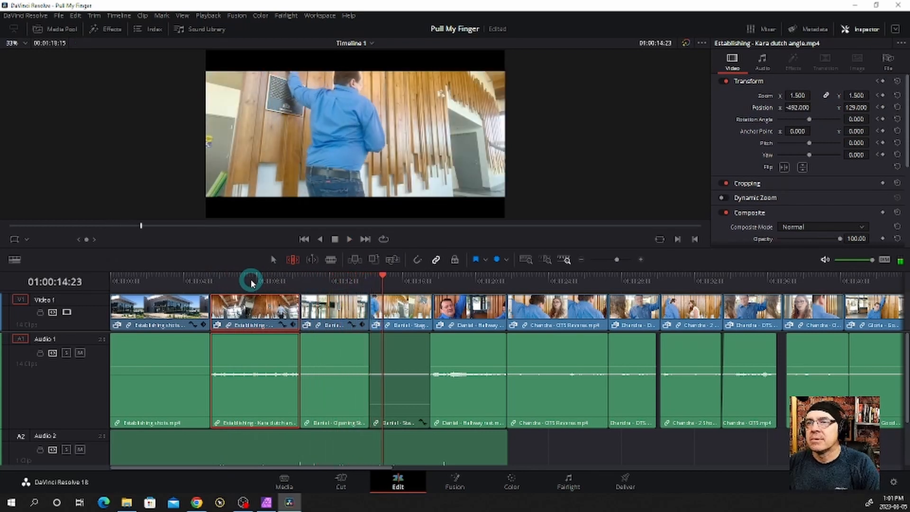
Reframe the "Opening Stagger - corner front" clip with zoom 1.170 and position X 33, Y 79, and play back the transition into it
left_click(323, 280)
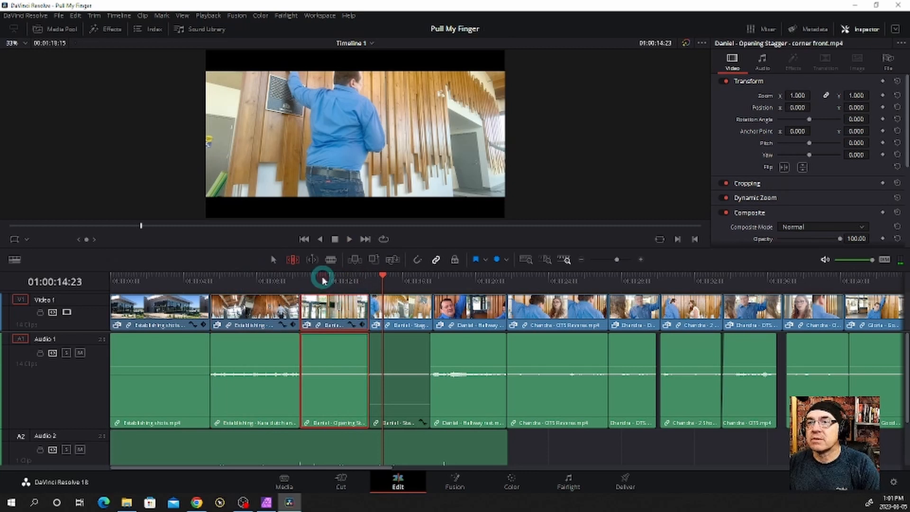
mouse_move(323, 280)
left_mouse_down()
mouse_move(309, 277)
mouse_move(317, 277)
left_mouse_up()
left_click(445, 126)
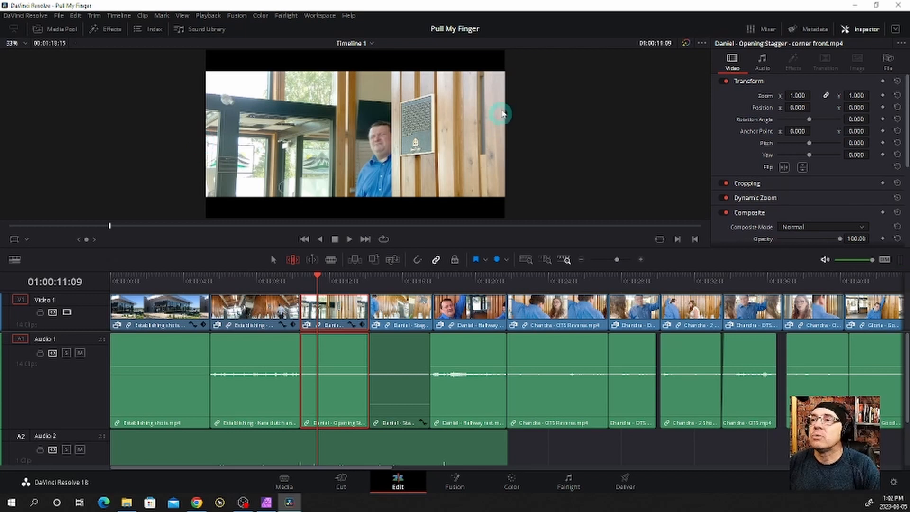
left_click(543, 164)
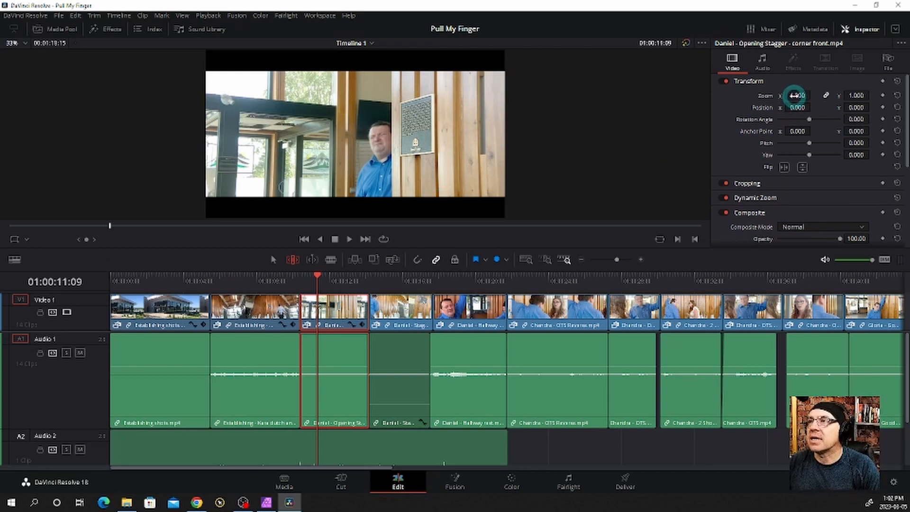
left_click_drag(796, 95, 896, 105)
left_click_drag(883, 105, 890, 104)
left_click(292, 280)
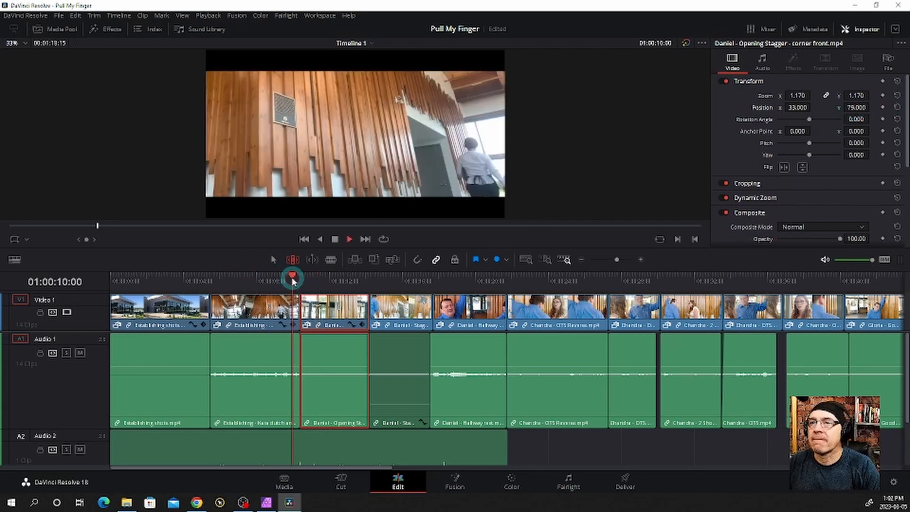
key("space")
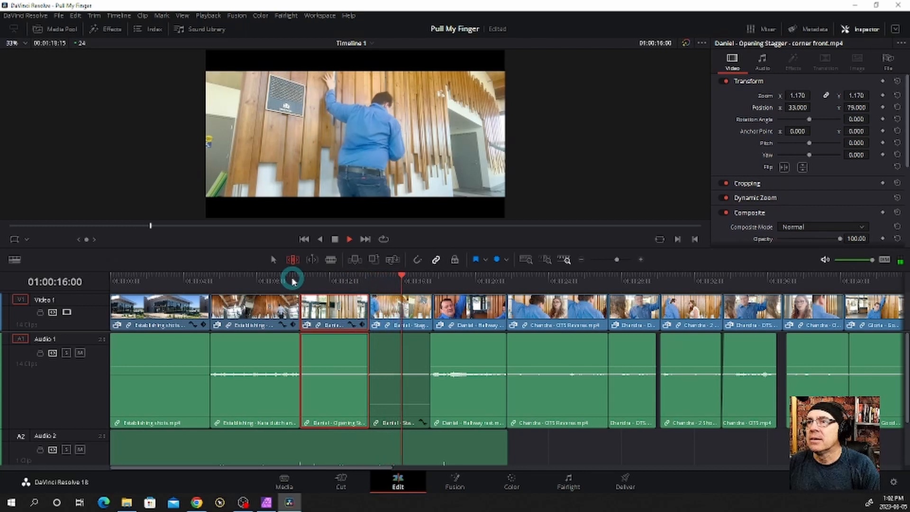
key("space")
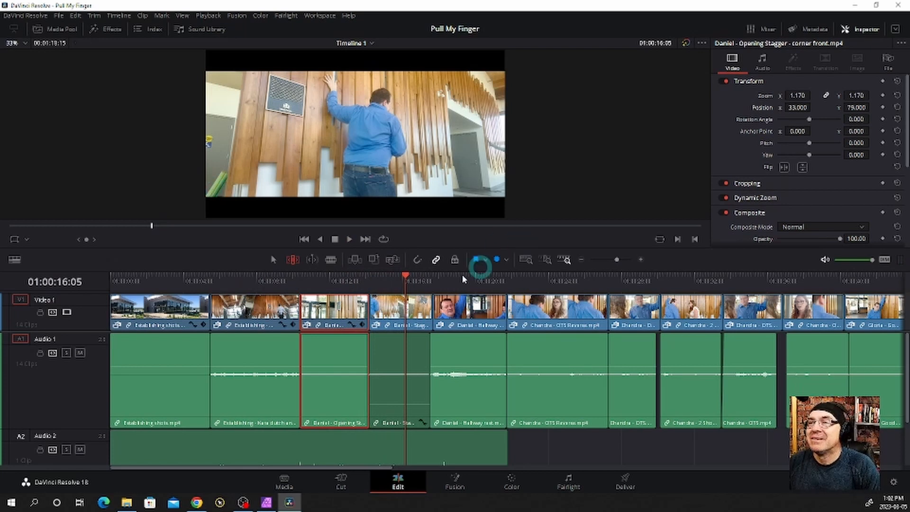
Reframe the "Stagger - low wide" clip with zoom 1.250 and position Y -80, and play back into the next shot
left_click_drag(405, 276, 371, 286)
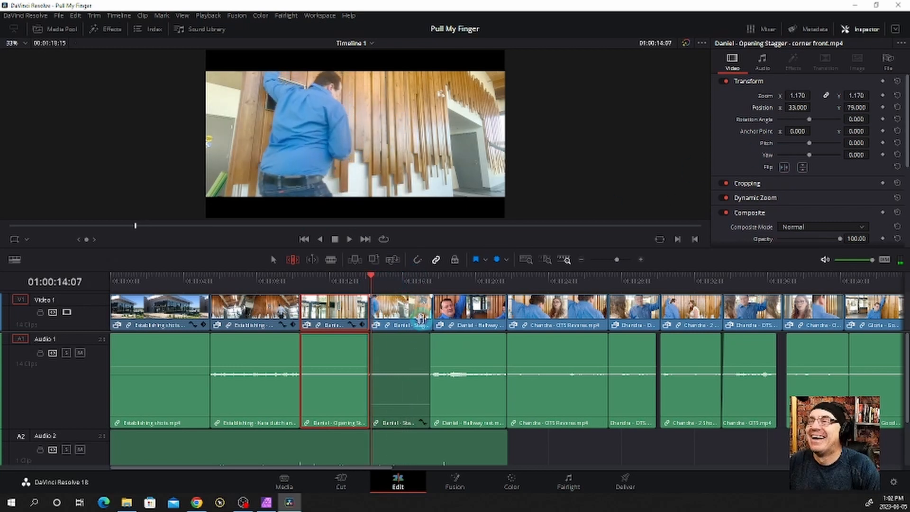
left_click(421, 317)
left_click_drag(796, 96, 796, 95)
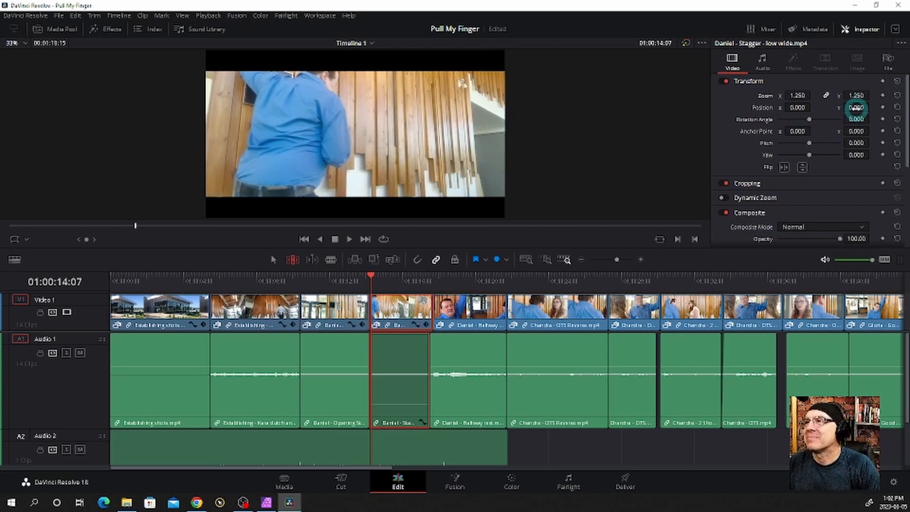
left_click_drag(856, 107, 821, 116)
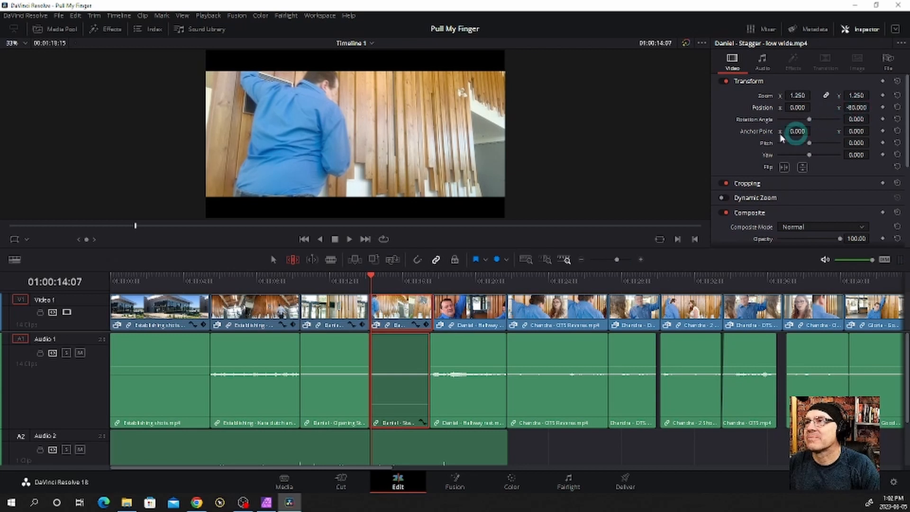
left_click(689, 145)
key("space")
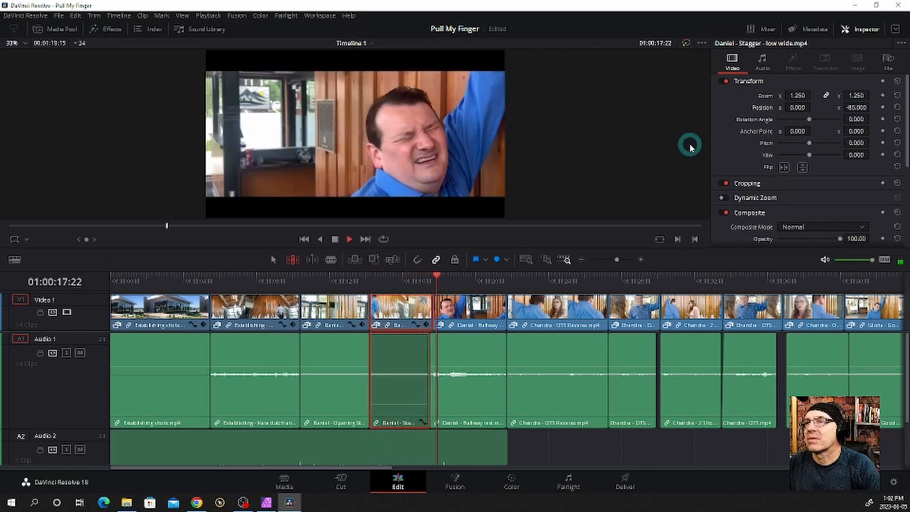
left_click(452, 270)
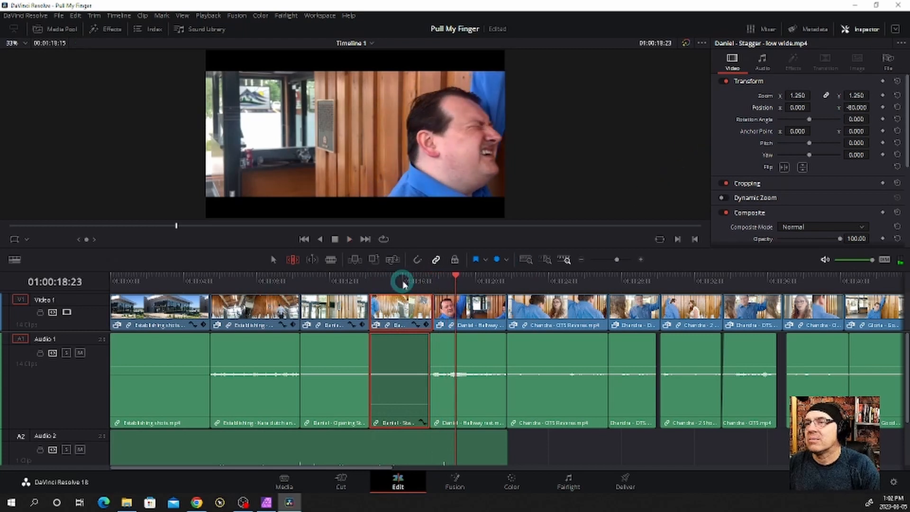
Try a tight background framing of the "Hallway rest" clip at zoom 2.900, position X 1295, Y 466, and reset its transform
left_click_drag(405, 285, 437, 286)
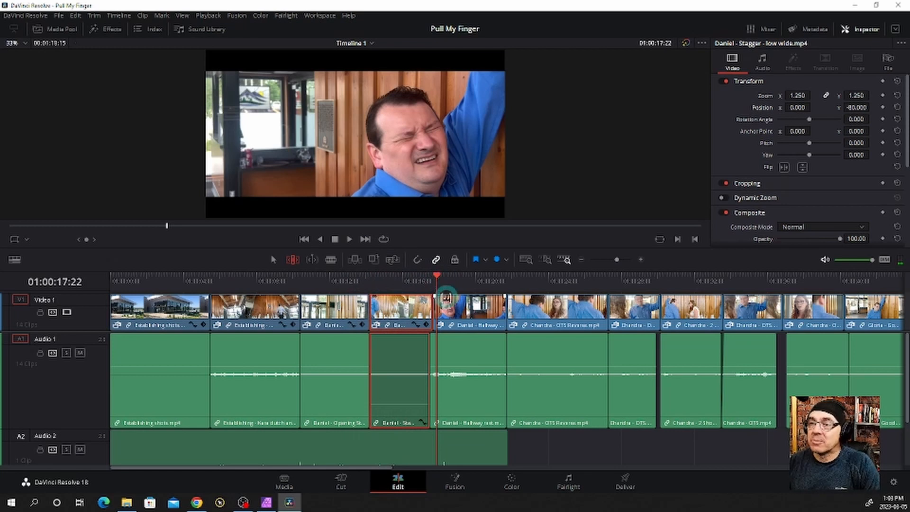
left_click(447, 306)
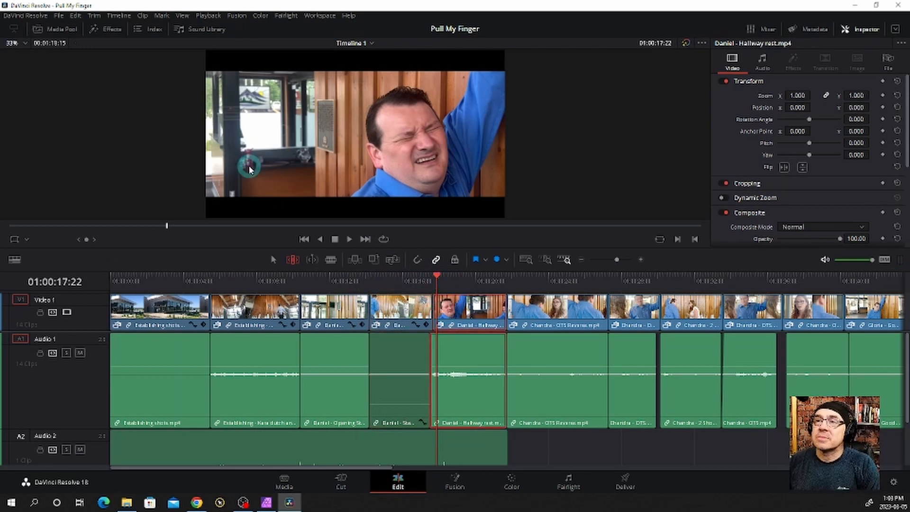
left_click_drag(791, 97, 877, 90)
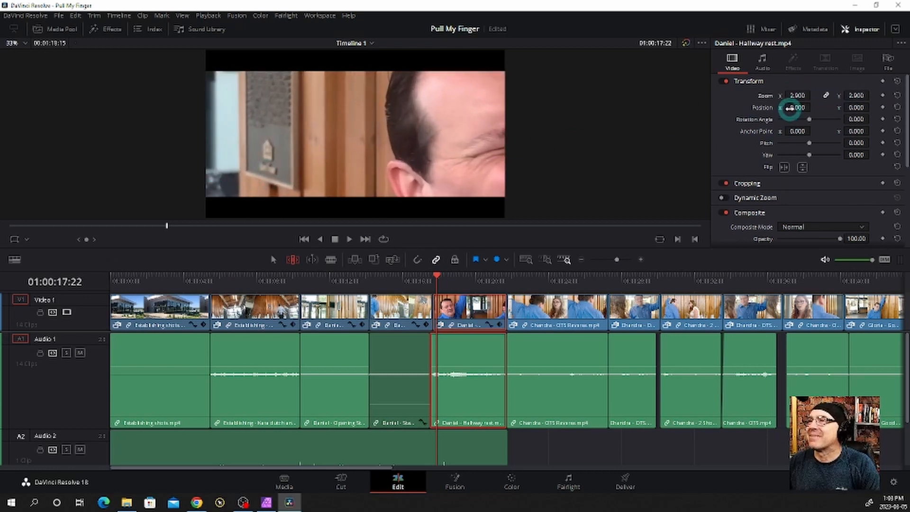
mouse_move(790, 108)
left_mouse_down()
mouse_move(670, 108)
mouse_move(625, 249)
mouse_move(820, 227)
mouse_move(891, 201)
mouse_move(790, 108)
left_mouse_up()
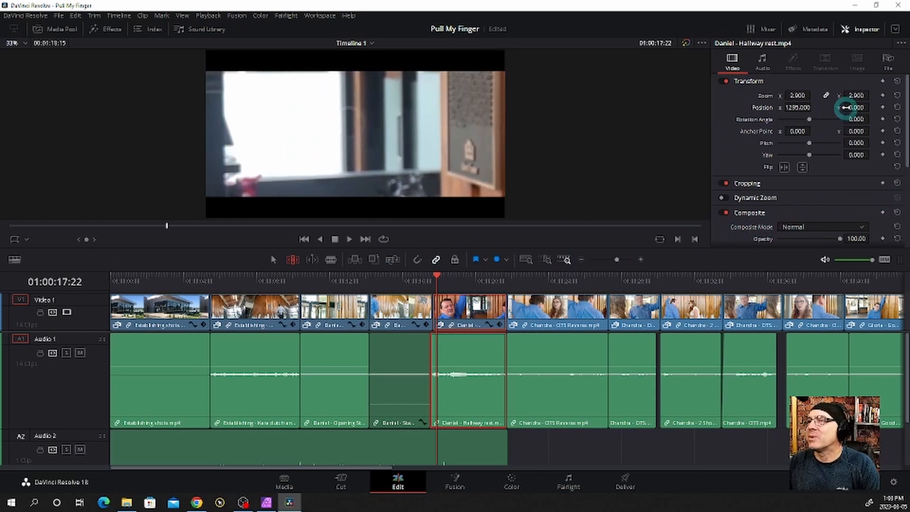
left_click_drag(856, 107, 628, 243)
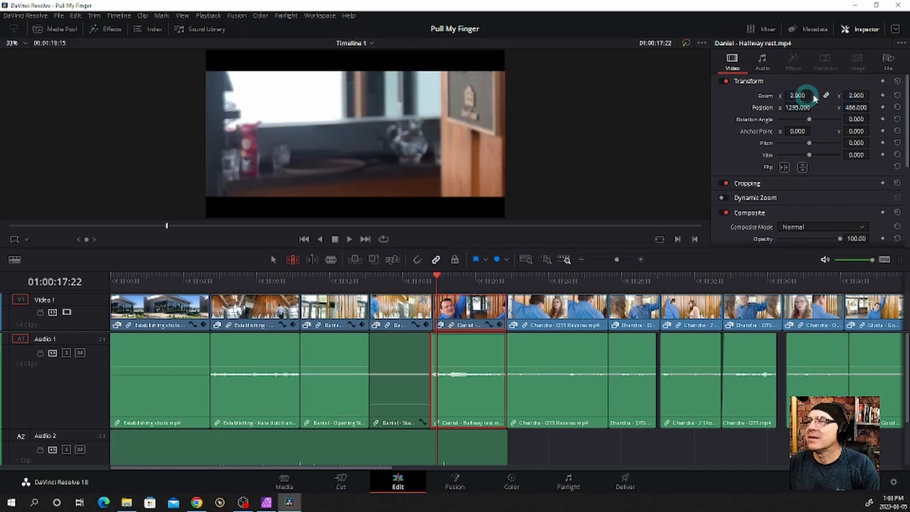
left_click(897, 82)
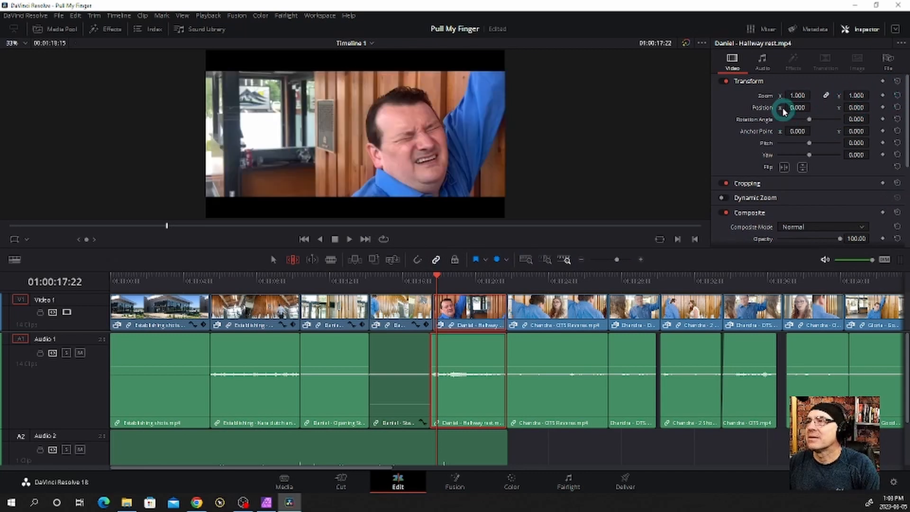
Reframe the "Hallway rest" clip on the man's face with zoom 1.710 and position X -684, and play back the cut into it
left_click_drag(790, 95, 494, 119)
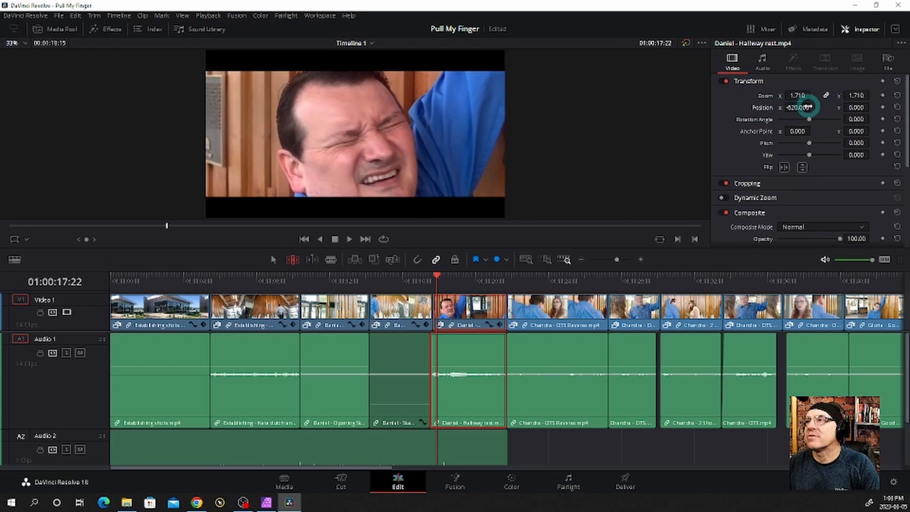
left_click_drag(807, 107, 773, 114)
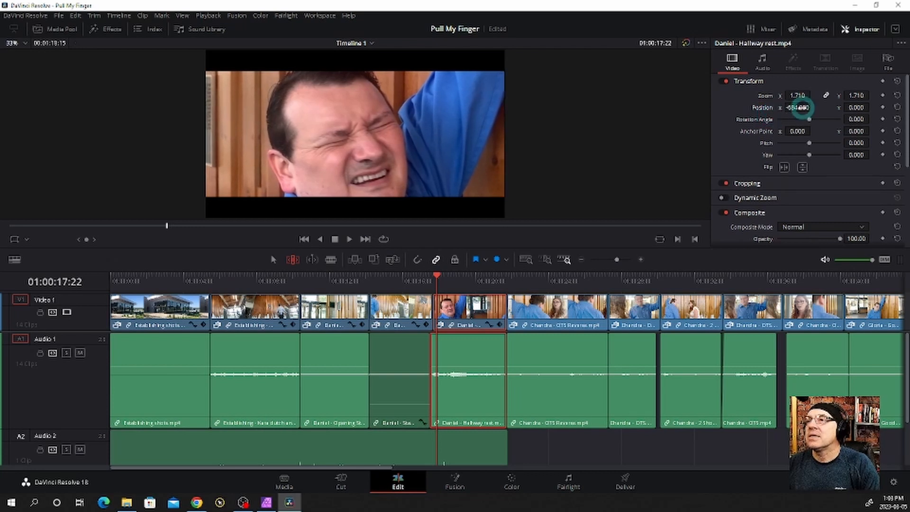
left_click(408, 290)
key("space")
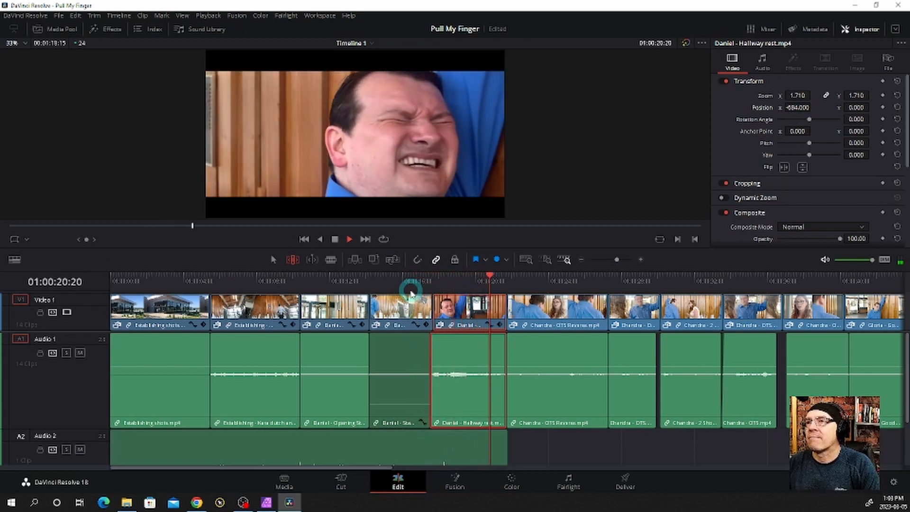
key("space")
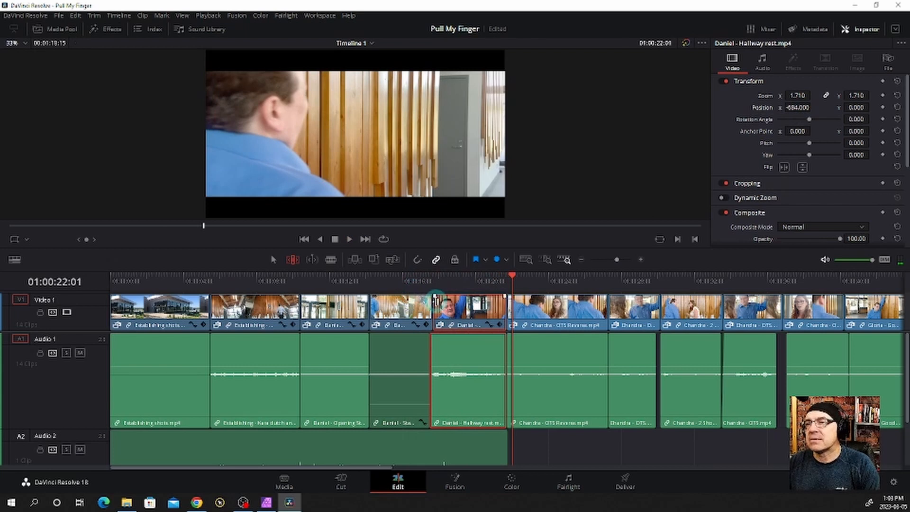
Ripple-trim one frame off the start of the "Hallway rest" clip and preview the edit
left_click(437, 285)
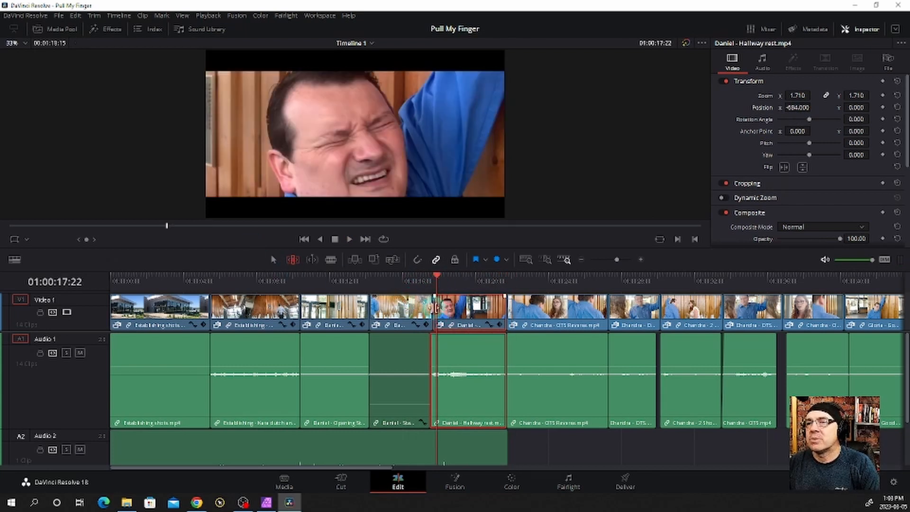
left_click_drag(436, 309, 437, 309)
key("slash")
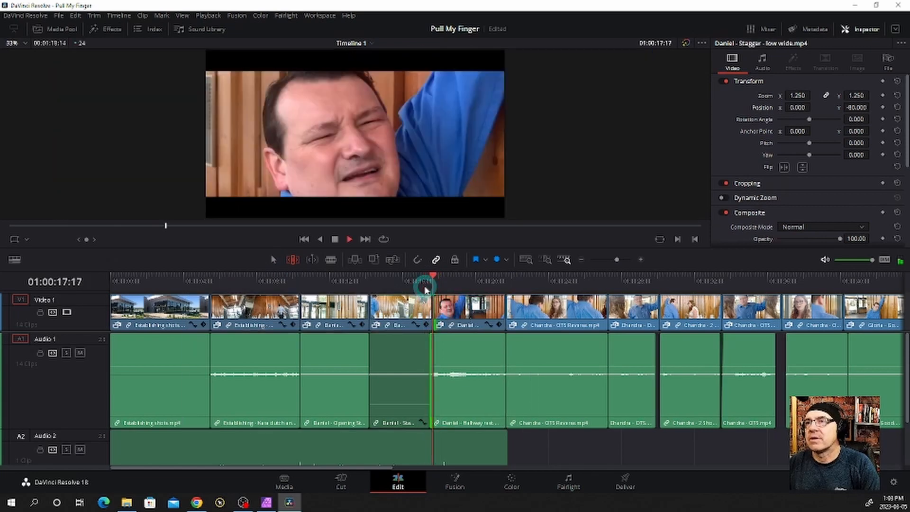
Ripple-trim 11 frames off the end of the "Stagger - low wide" clip and play back the cut to "Hallway rest"
mouse_move(417, 281)
left_mouse_down()
mouse_move(435, 278)
mouse_move(427, 277)
left_mouse_up()
left_click(420, 307)
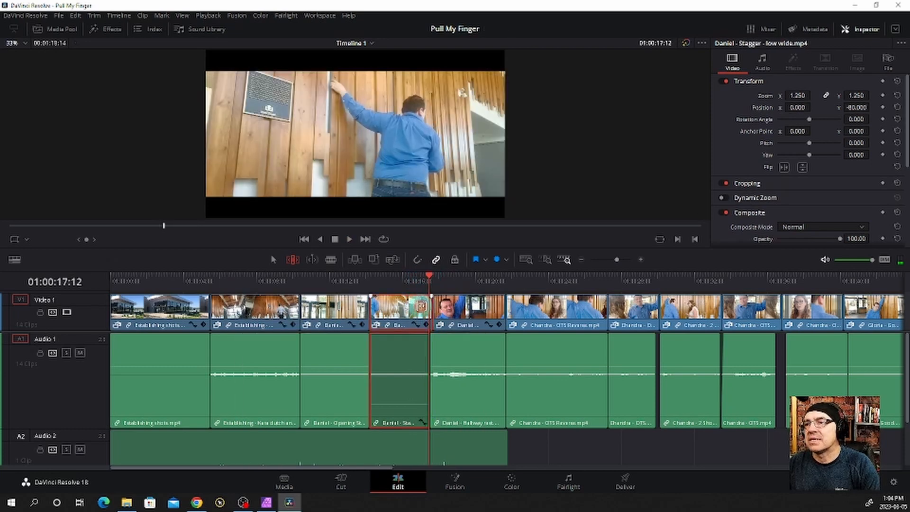
mouse_move(427, 307)
left_mouse_down()
mouse_move(412, 281)
mouse_move(437, 282)
mouse_move(418, 281)
mouse_move(417, 309)
left_mouse_up()
left_click(413, 297)
left_click(409, 287)
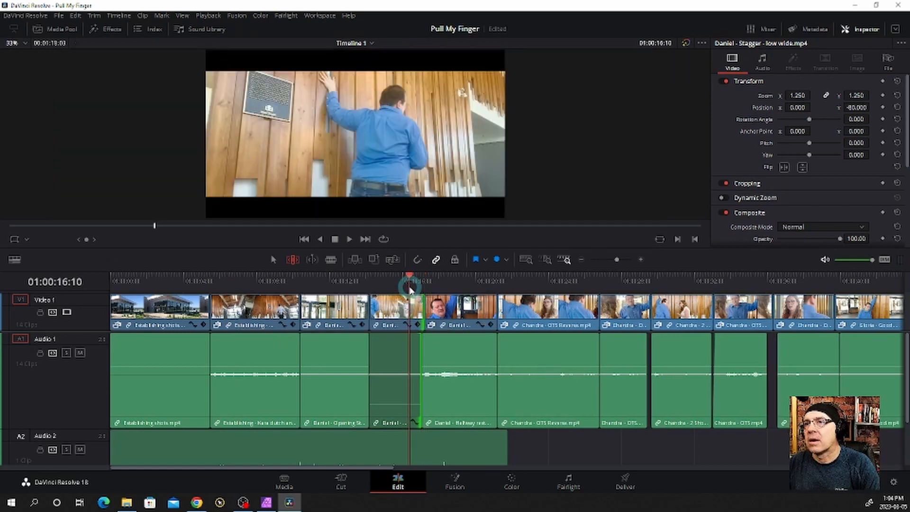
key("space")
Ripple-trim two more single frames off the end of the "Stagger - low wide" clip, playing back the cut after each
key("space")
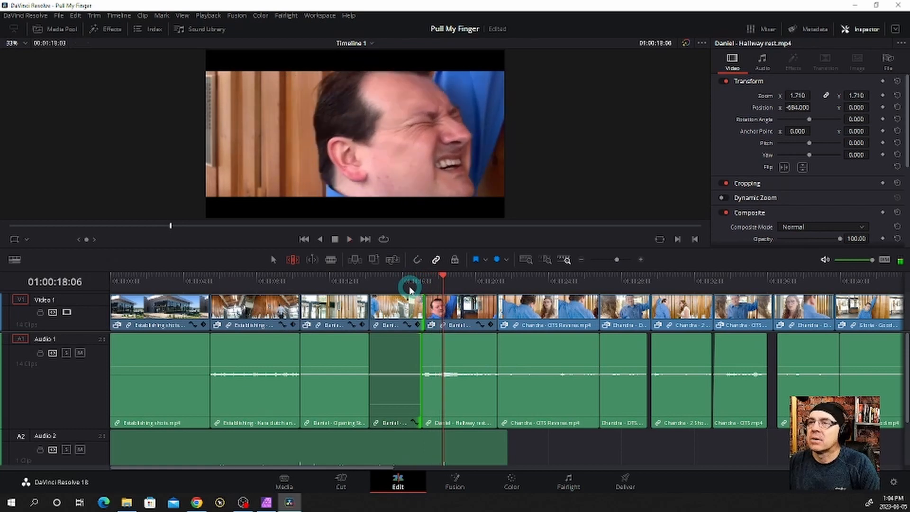
left_click_drag(421, 308, 420, 308)
left_click(412, 288)
key("space")
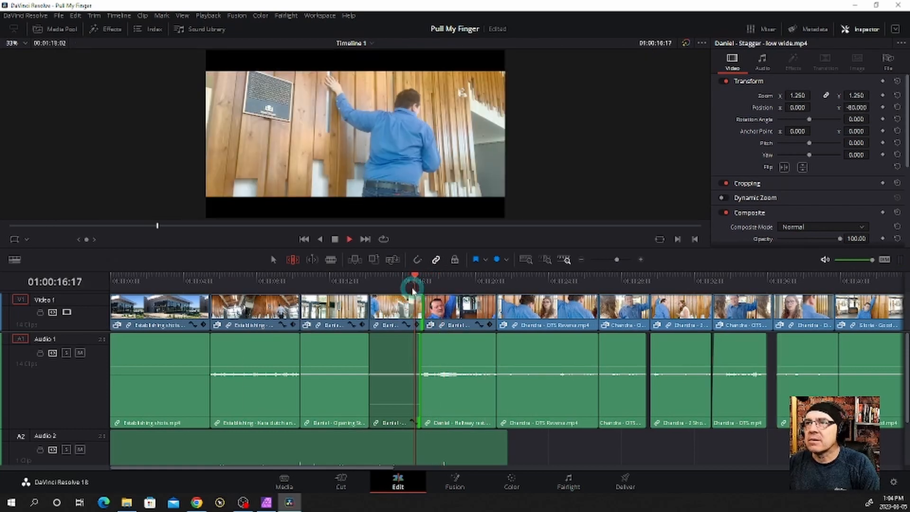
left_click_drag(418, 306, 416, 307)
left_click(410, 287)
key("space")
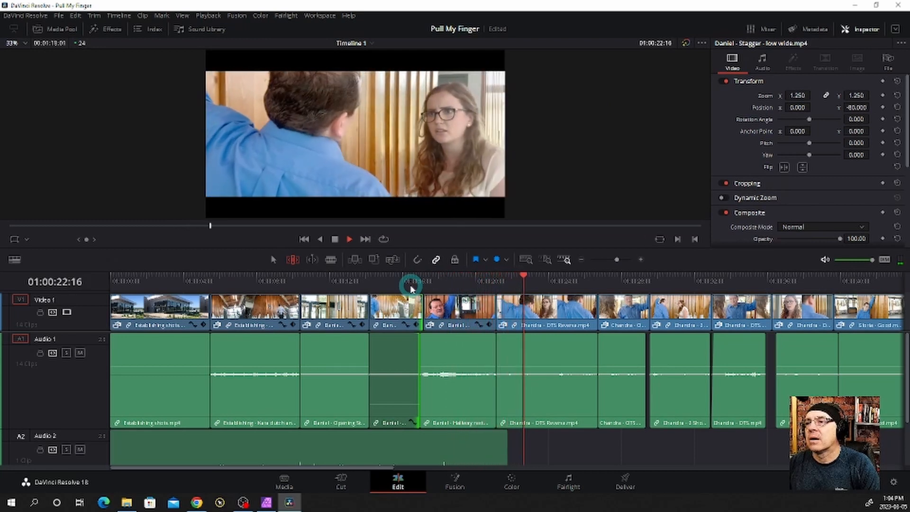
key("space")
Extend the end of the Audio 2 music clip to about 01:00:23, under the "OTS Reverse" shot, and play back the section
left_click(471, 447)
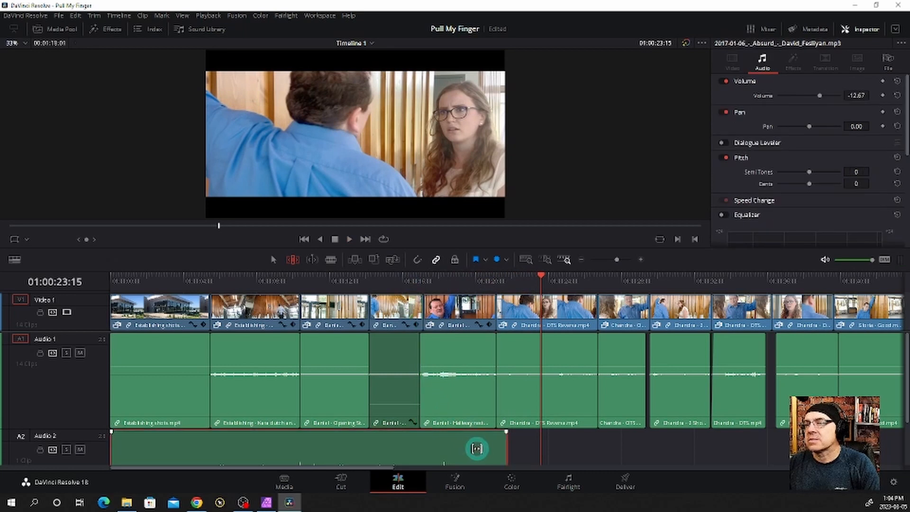
scroll(507, 446, "down", 3)
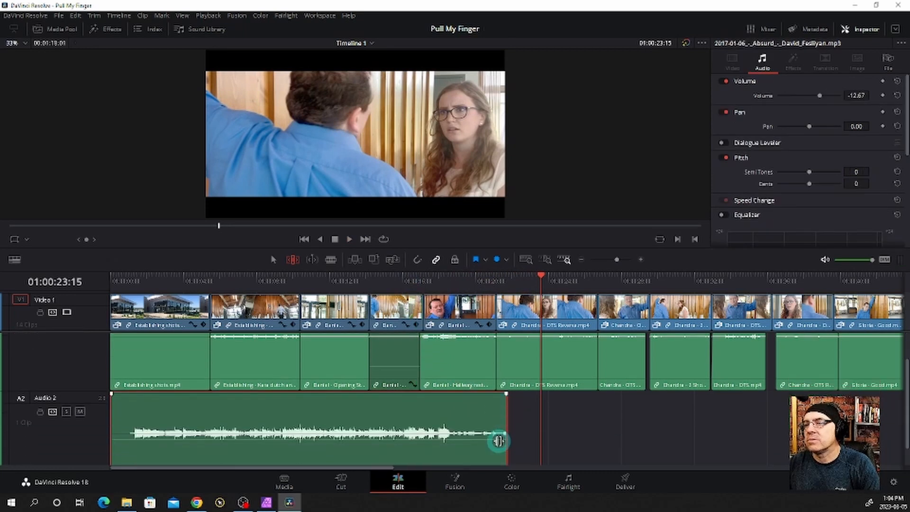
left_click_drag(505, 442, 509, 442)
key("ctrl+z")
left_click(591, 452)
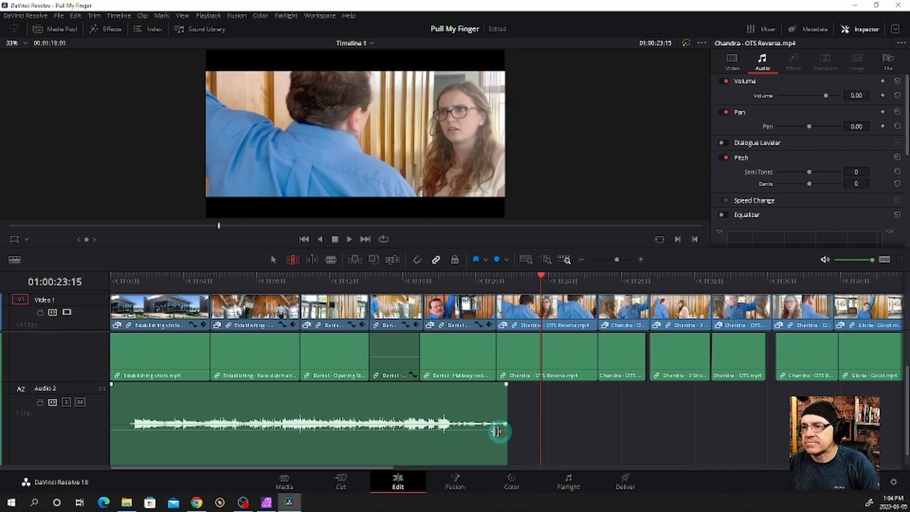
left_click(461, 422)
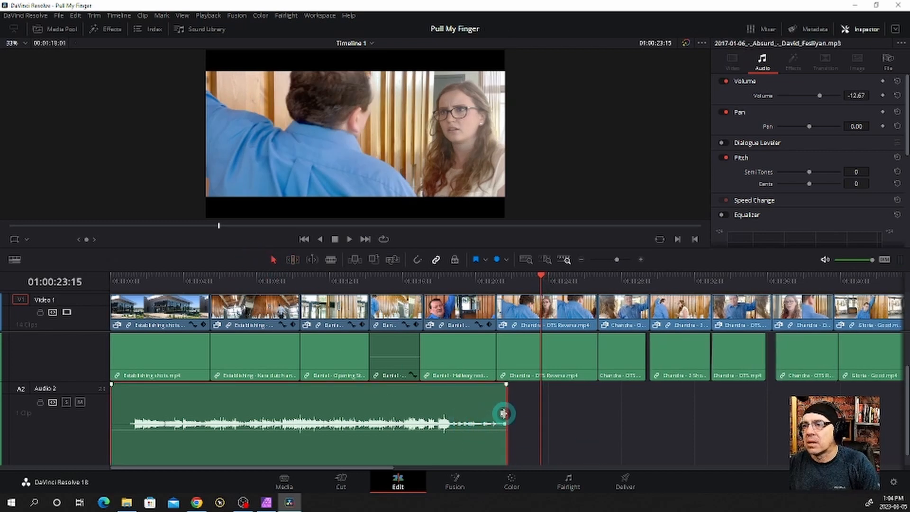
left_click_drag(503, 414, 529, 413)
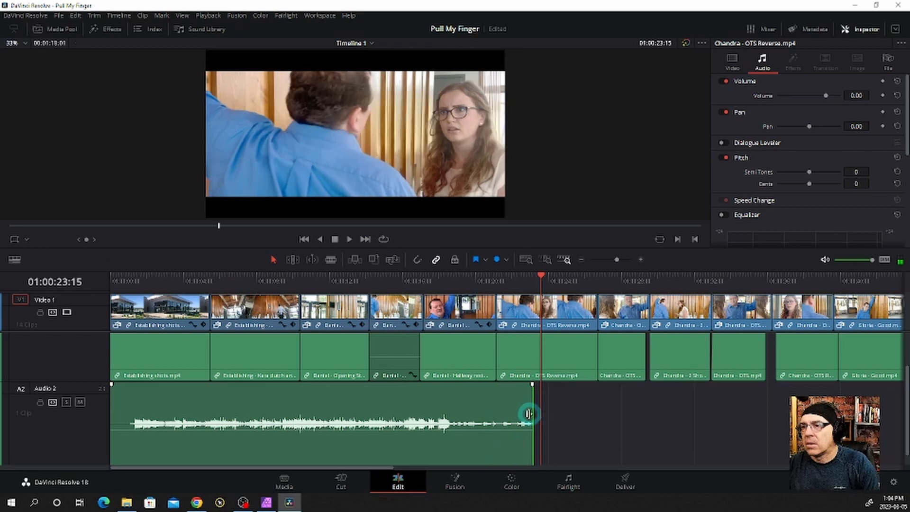
left_click(451, 284)
key("space")
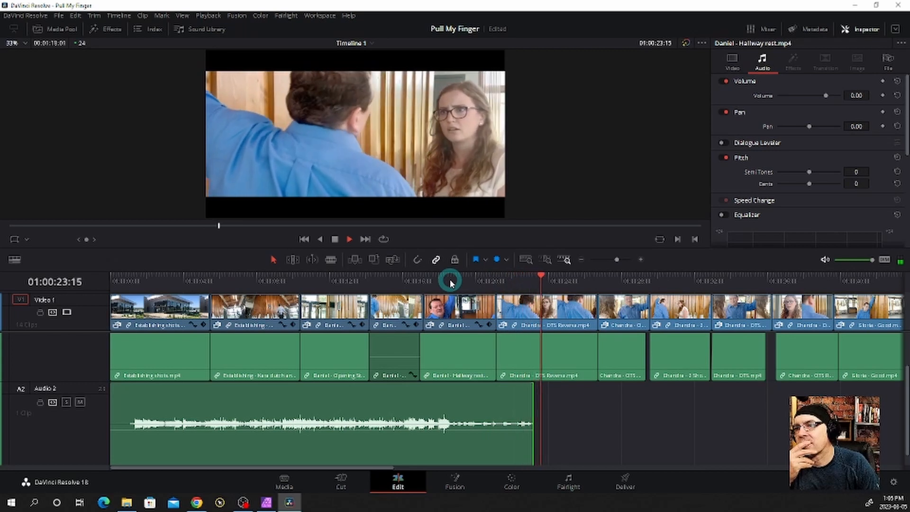
key("space")
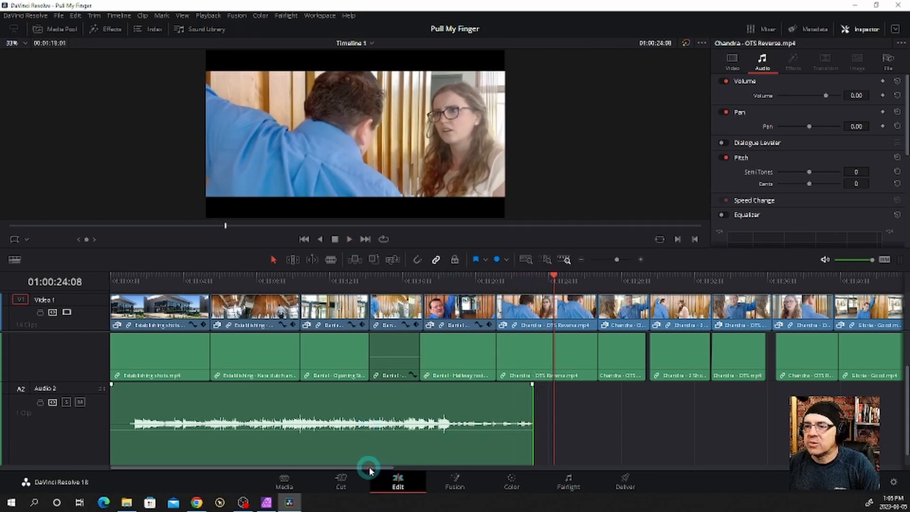
Trim a short stretch of silence off the start of the Audio 2 music clip
left_click(131, 413)
left_click_drag(115, 411, 122, 411)
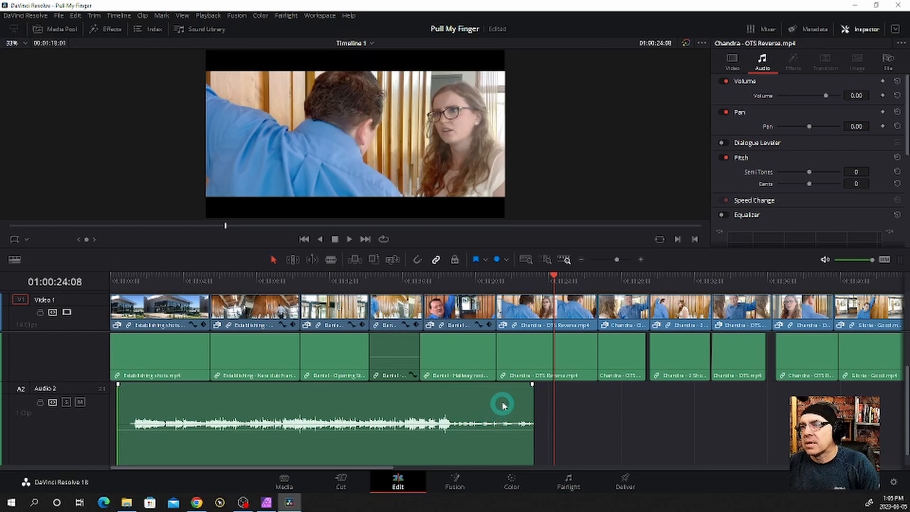
scroll(536, 379, "up", 2)
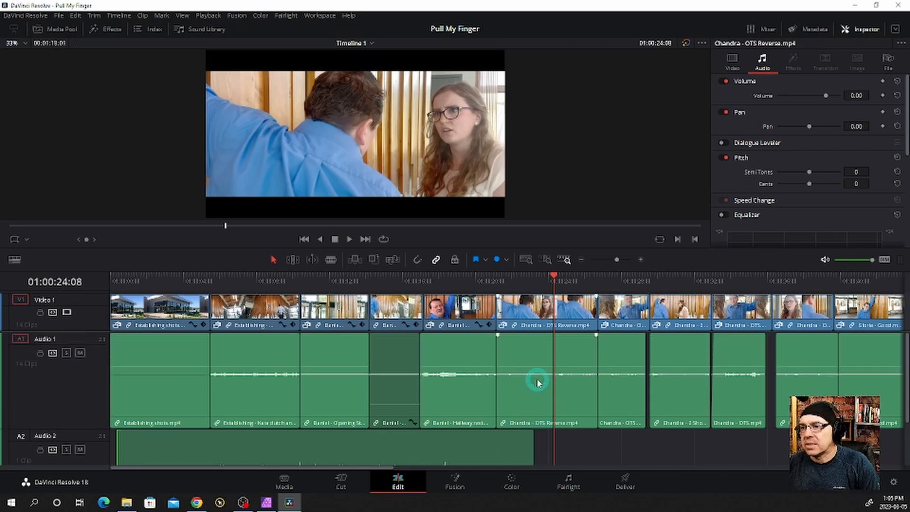
Review the opening of the "OTS Reverse" shot with its audio and park the playhead at 01:00:21:13
scroll(537, 382, "up", 3)
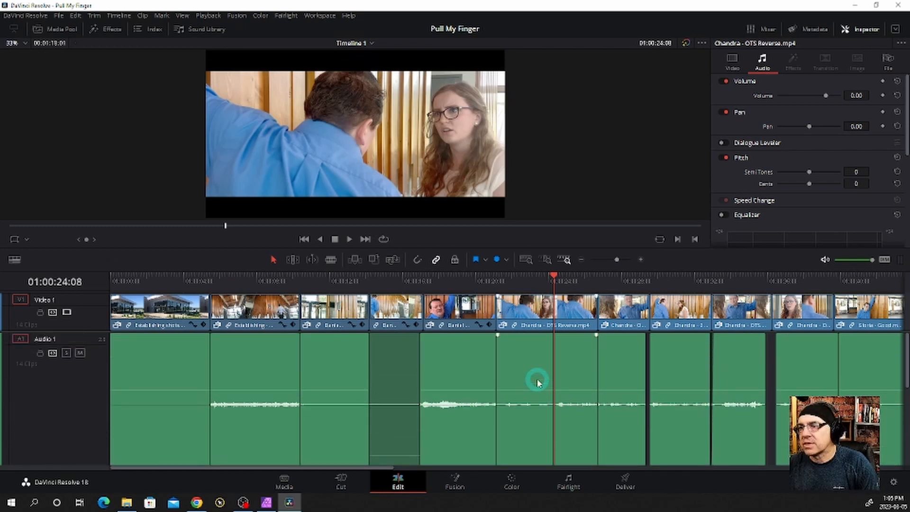
left_click_drag(525, 280, 519, 282)
key("space")
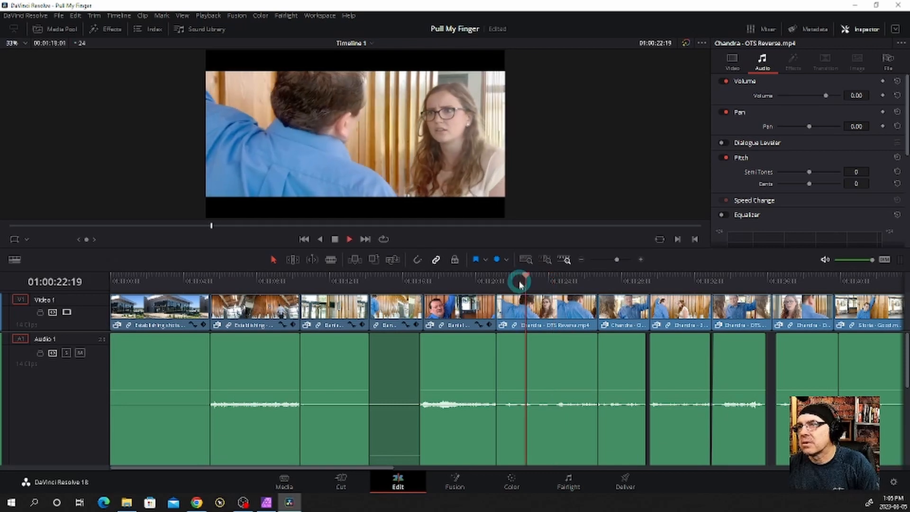
left_click(503, 282)
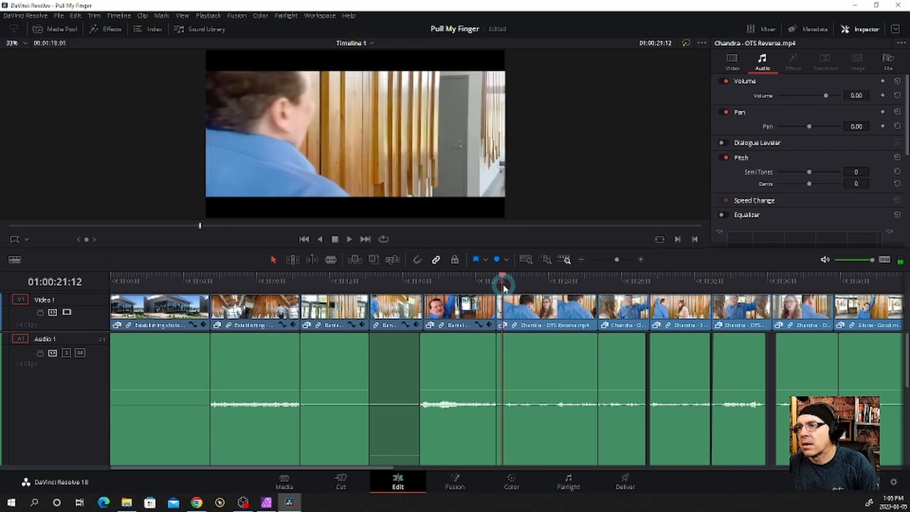
left_click_drag(507, 280, 503, 276)
scroll(436, 437, "down", 3)
scroll(436, 439, "down", 3)
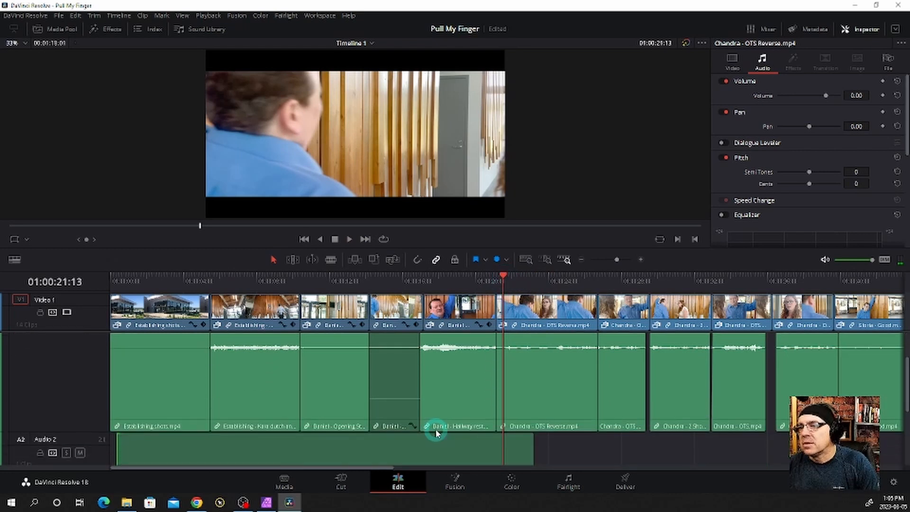
Trim the remaining silence off the start of the Audio 2 music clip and move the clip to the start of the timeline
left_click_drag(454, 433, 424, 435)
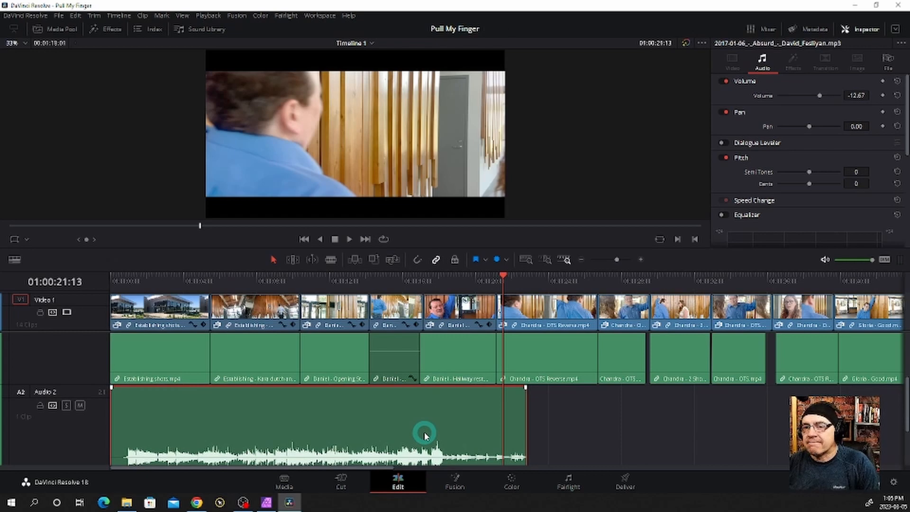
left_click_drag(116, 422, 126, 420)
left_click(487, 423)
left_click_drag(486, 423, 118, 419)
left_click(472, 422)
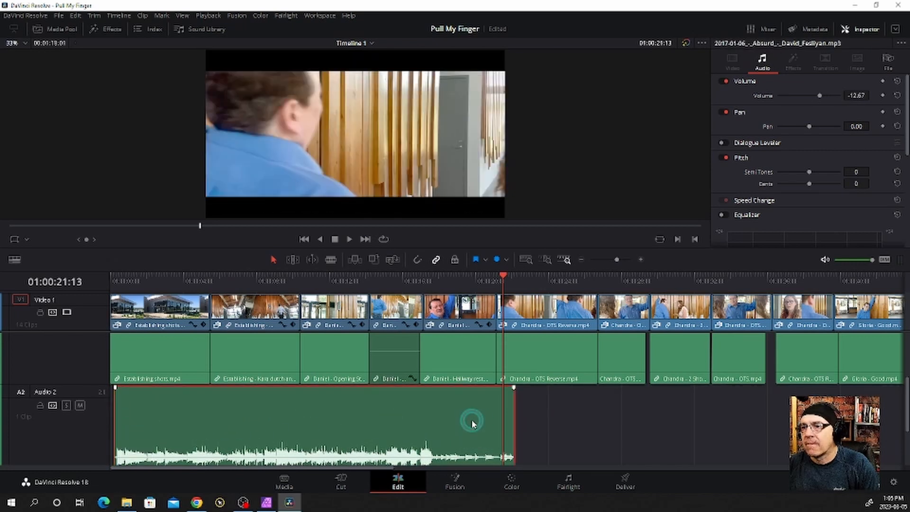
left_click_drag(472, 421, 421, 423)
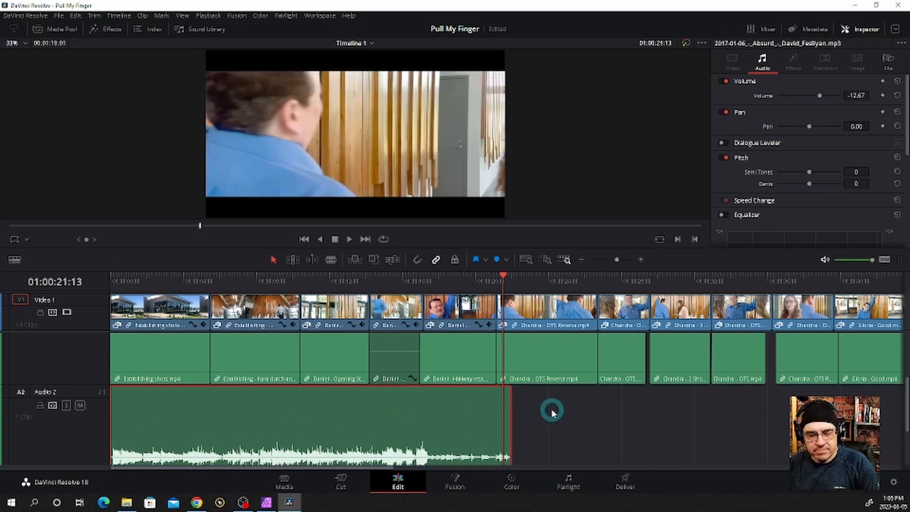
Shift all clips about 9 frames later and move the Audio 2 music clip alone back to the start of the timeline
key("ctrl+a")
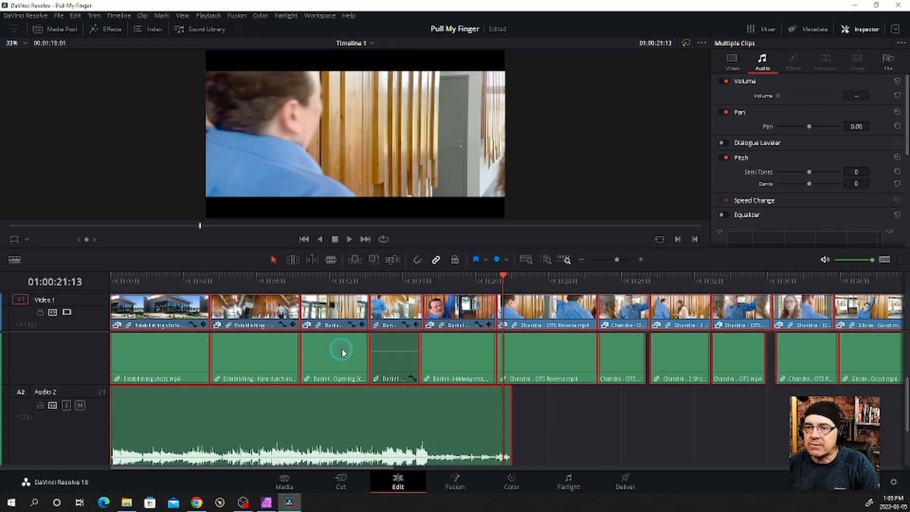
left_click_drag(343, 352, 349, 351)
left_click(622, 452)
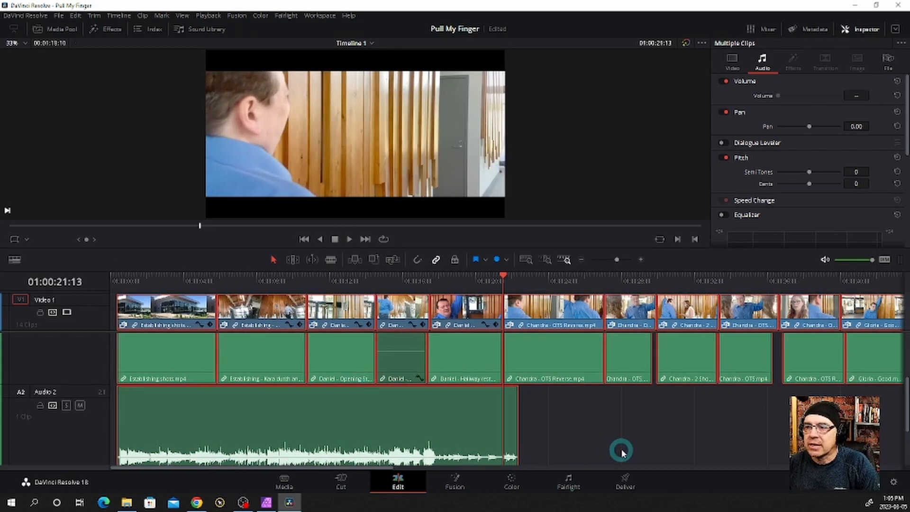
left_click(559, 439)
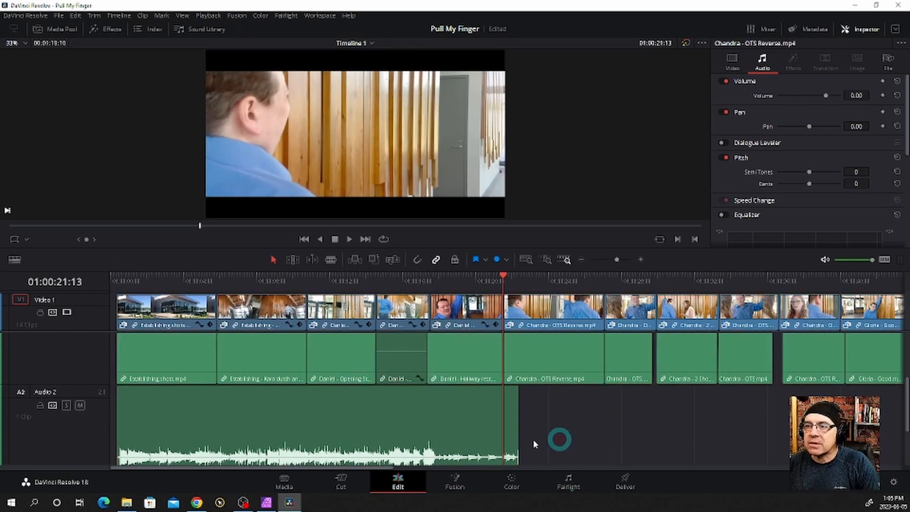
left_click(458, 429)
double_click(400, 434)
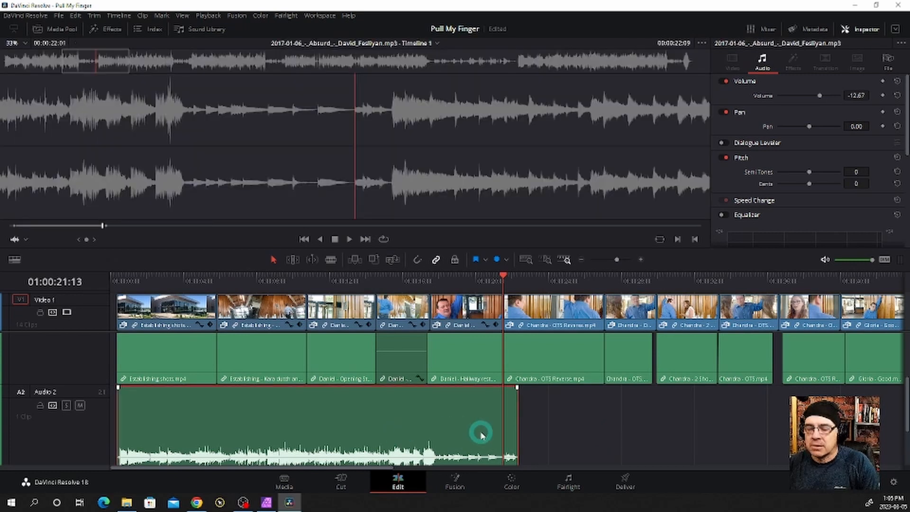
left_click_drag(480, 433, 356, 416)
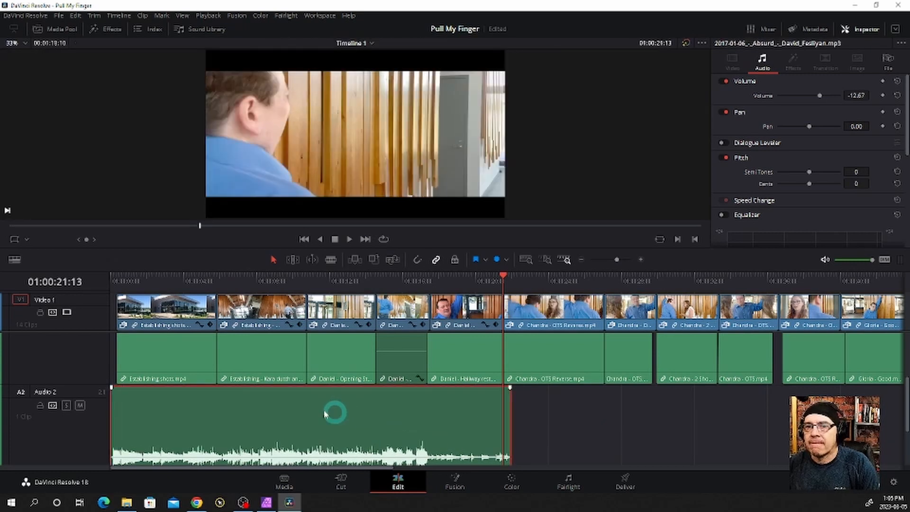
Shift all clips about 13 frames later, returning only the Audio 2 music clip to the timeline start
key("ctrl+a")
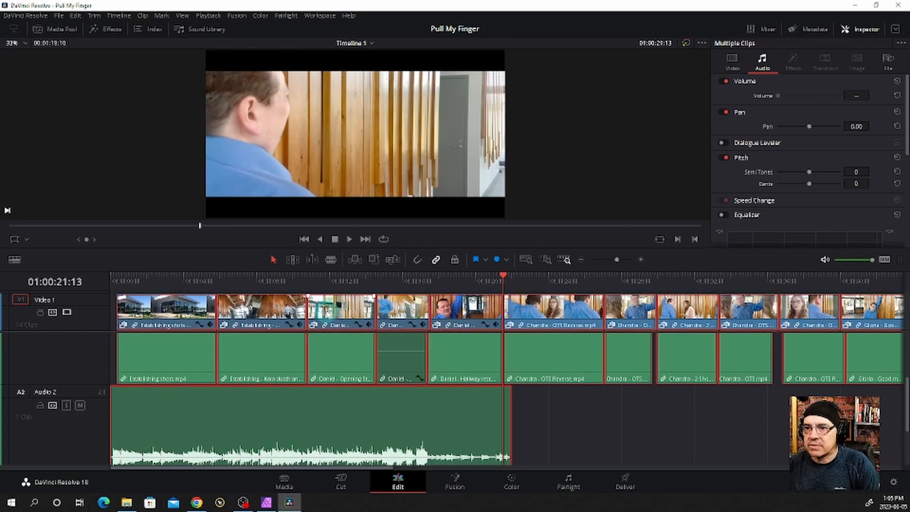
left_click_drag(327, 311, 343, 328)
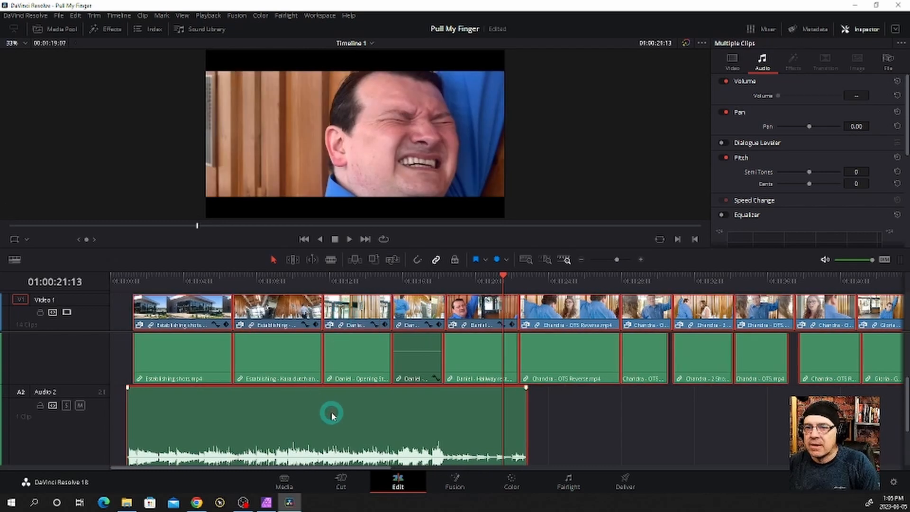
left_click_drag(332, 415, 326, 419)
left_click(570, 420)
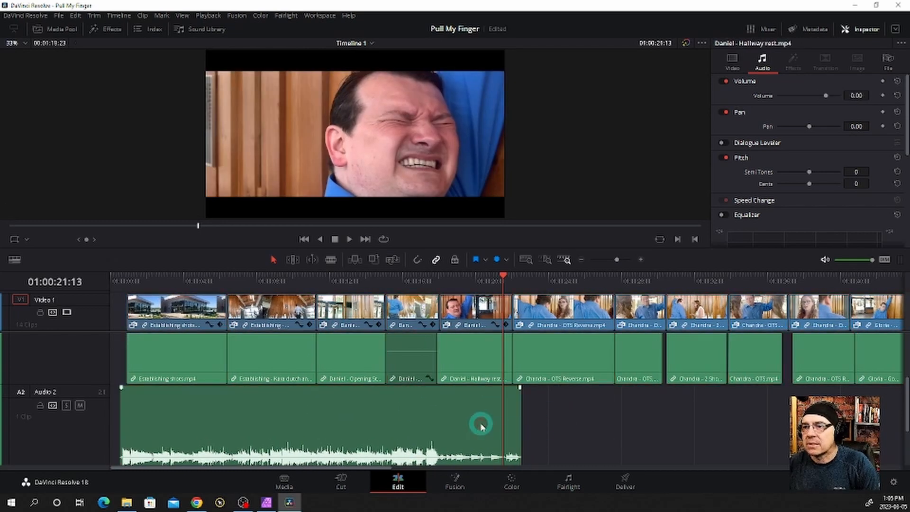
left_click_drag(480, 425, 427, 426)
Play back from 01:00:20:05 across the cut into the "OTS Reverse" shot to check the music's ending
left_click(479, 279)
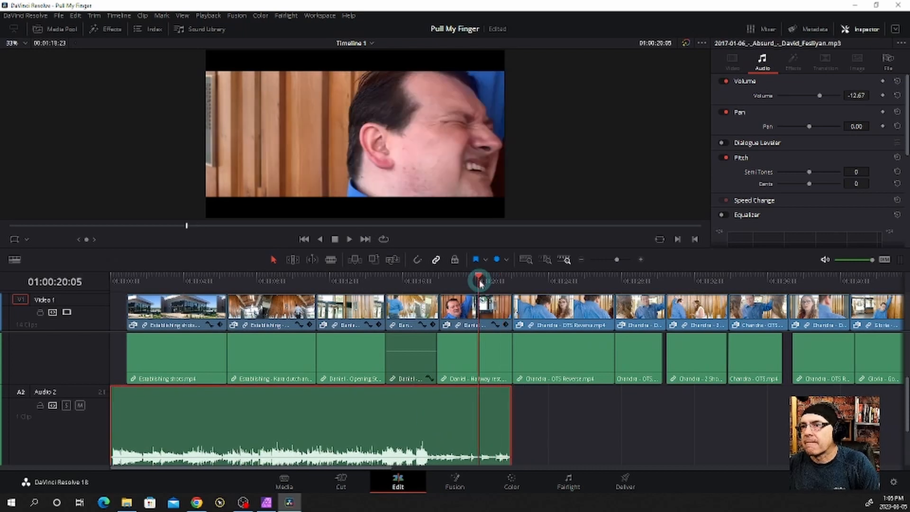
key("space")
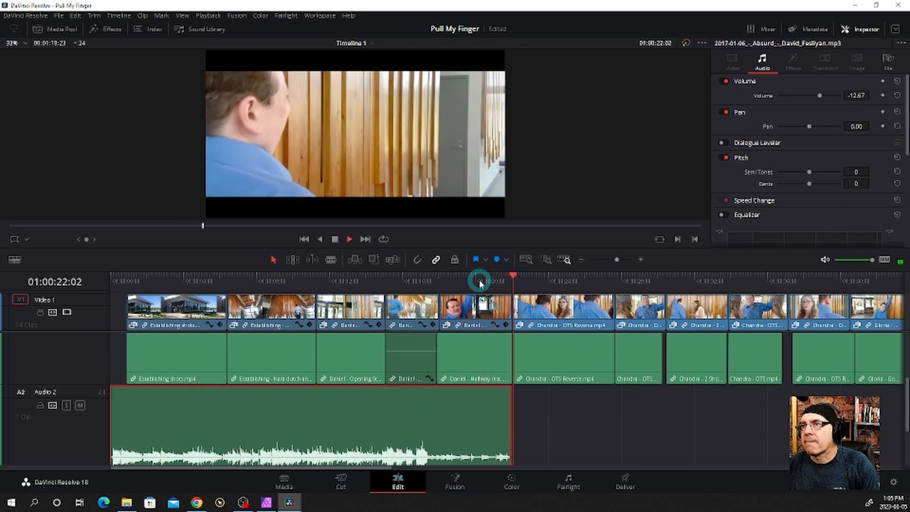
key("space")
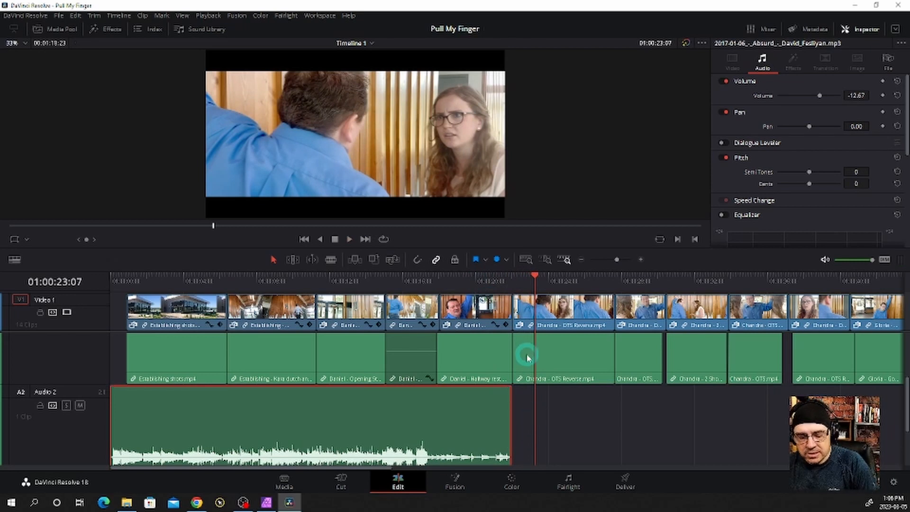
Set the playhead to 01:00:22:14 and slide the Audio 2 music clip later so that it ends there
scroll(520, 377, "up", 5)
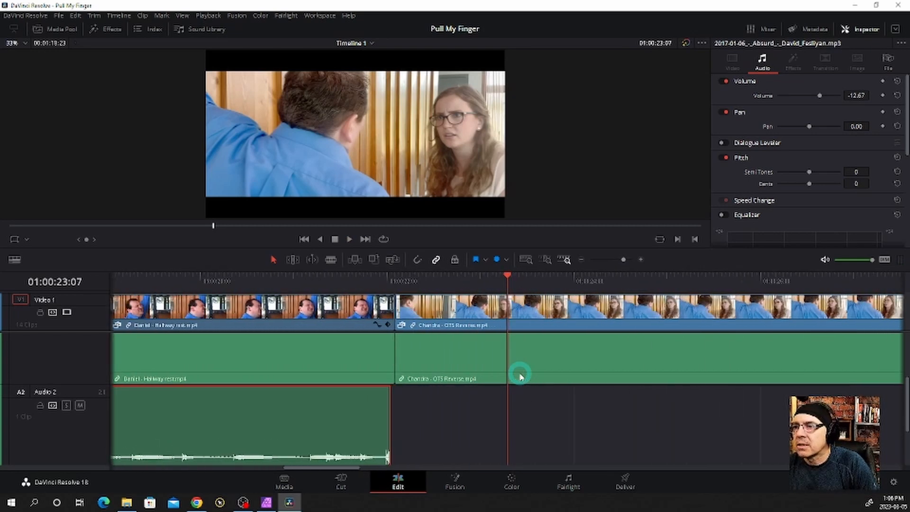
scroll(428, 379, "up", 3)
scroll(427, 379, "up", 2)
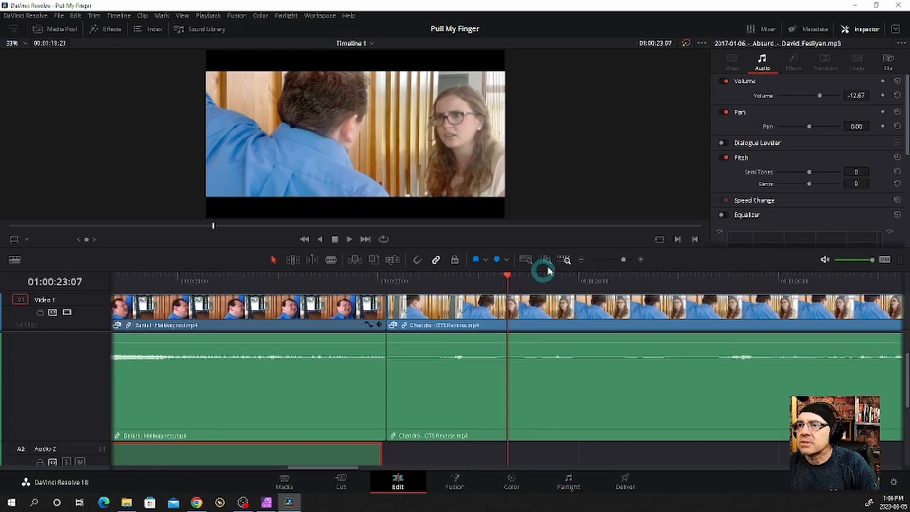
left_click_drag(510, 279, 438, 298)
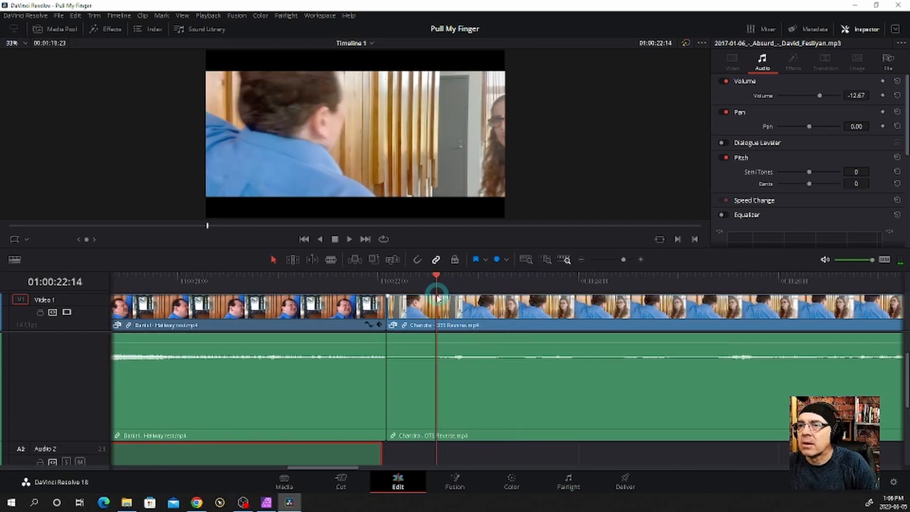
scroll(461, 415, "down", 4)
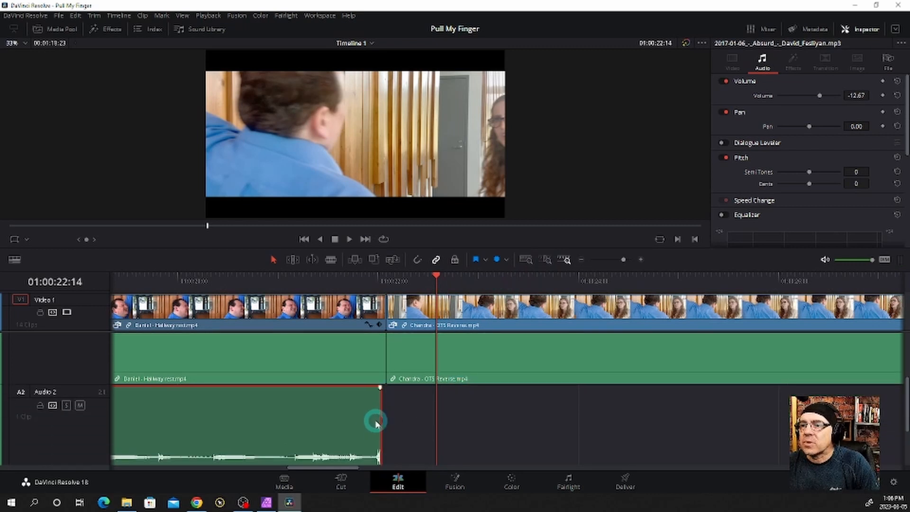
left_click_drag(376, 422, 412, 422)
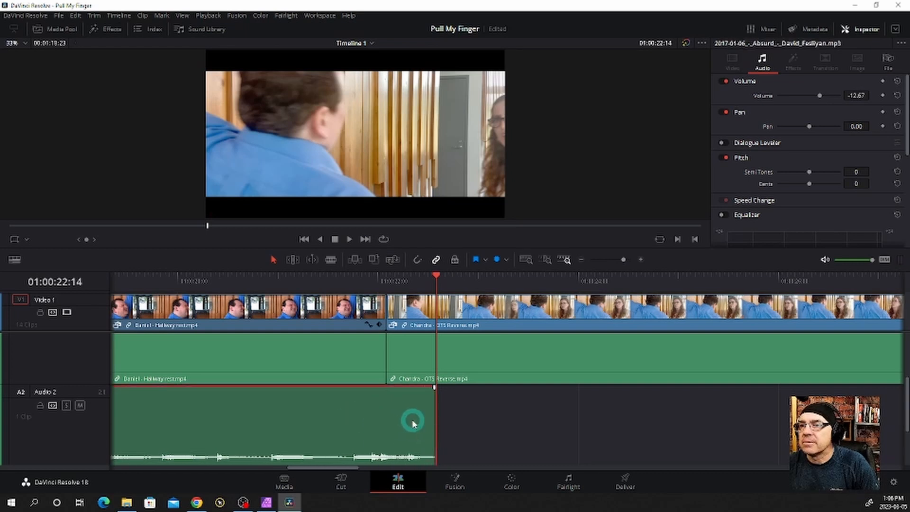
Shift all clips, music included, about 14 frames earlier and play back the cut into the "OTS Reverse" shot
left_click(457, 340, "ctrl")
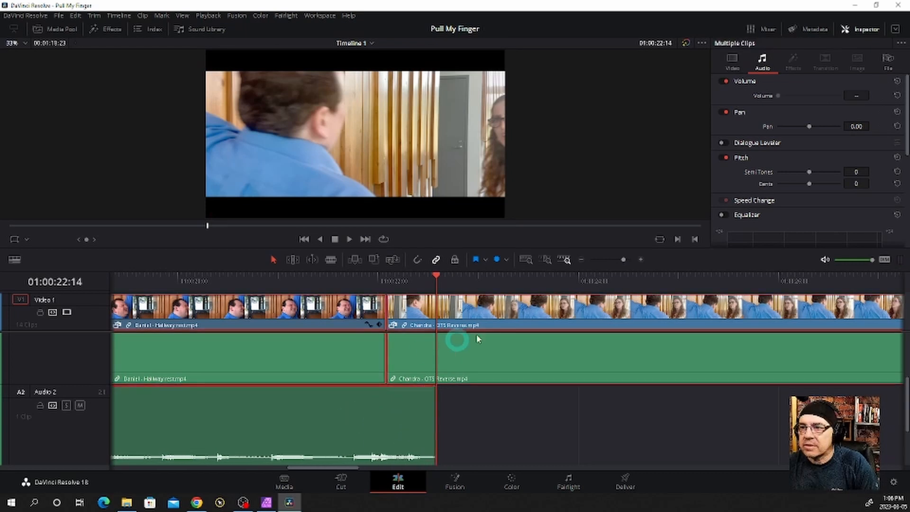
left_click_drag(550, 322, 383, 325)
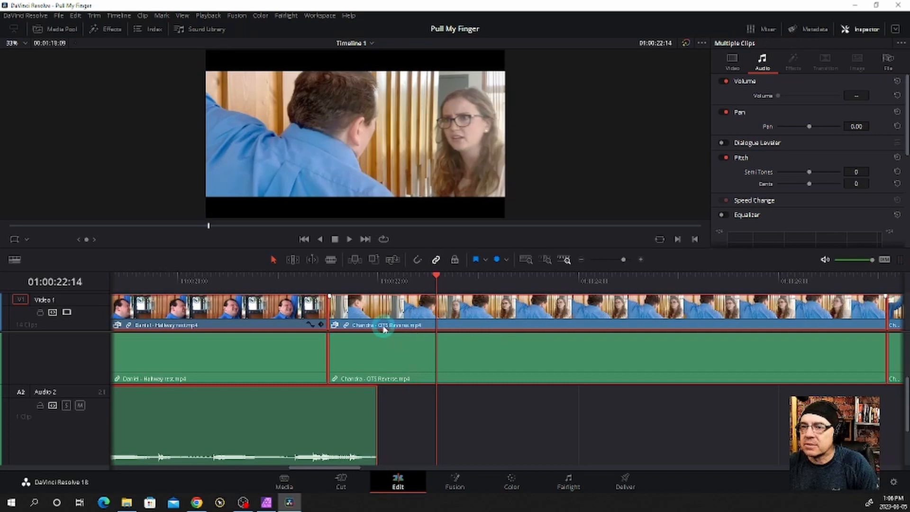
left_click(215, 279)
key("space")
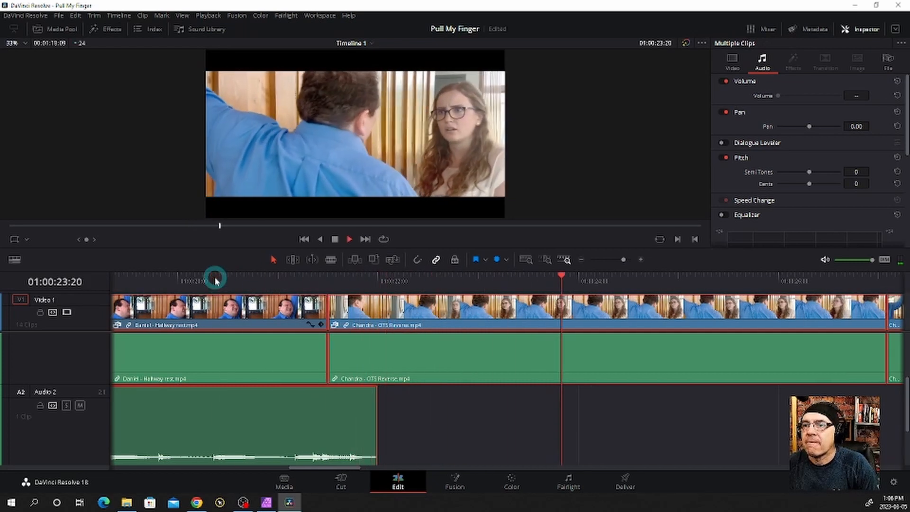
left_click(315, 424)
left_click_drag(372, 430, 493, 442)
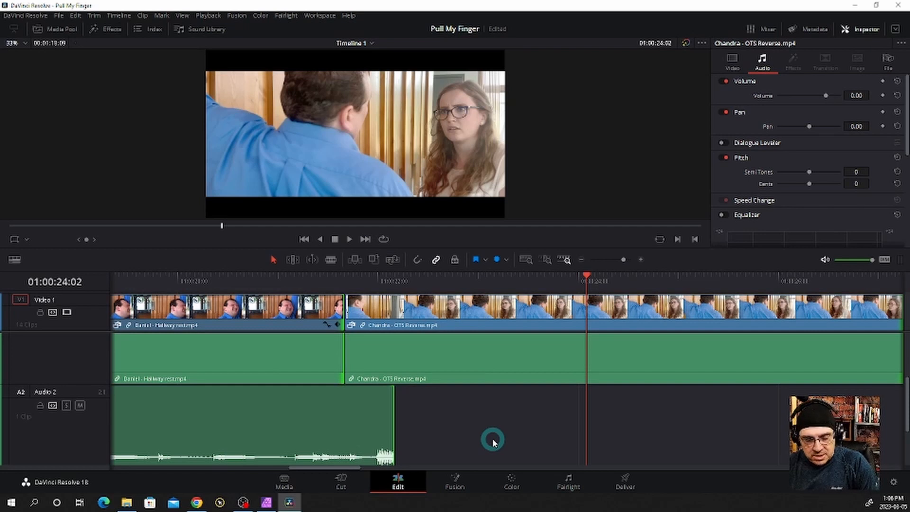
key("ctrl+z")
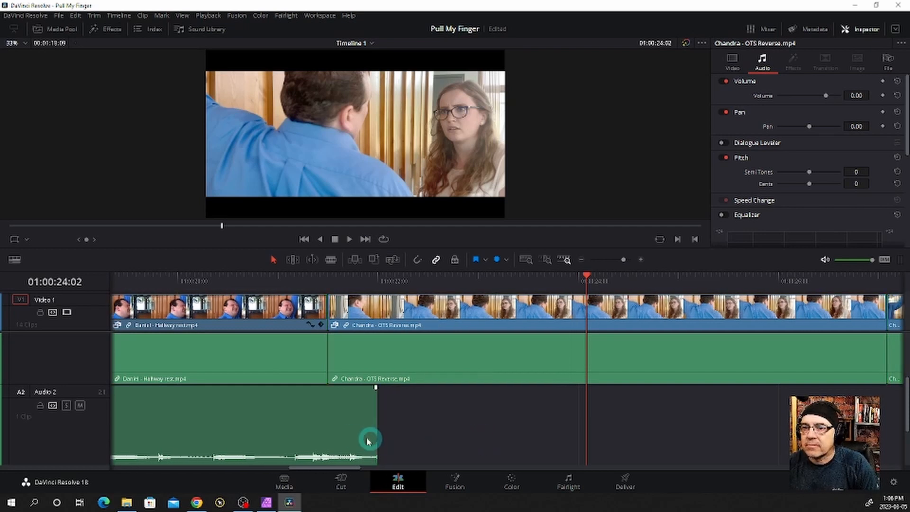
Extend the end of the Audio 2 music clip to about 01:00:22:07 and give it a fade-out of about 21 frames
left_click(356, 439)
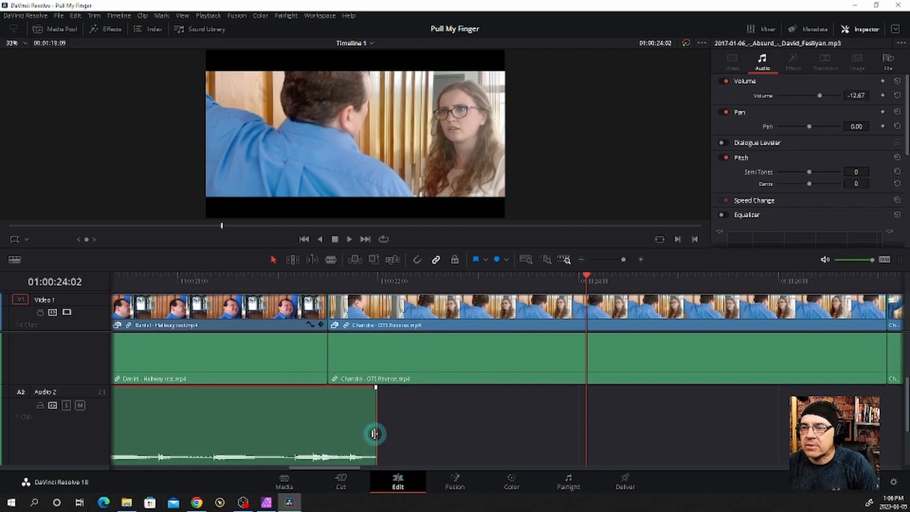
left_click_drag(374, 434, 409, 431)
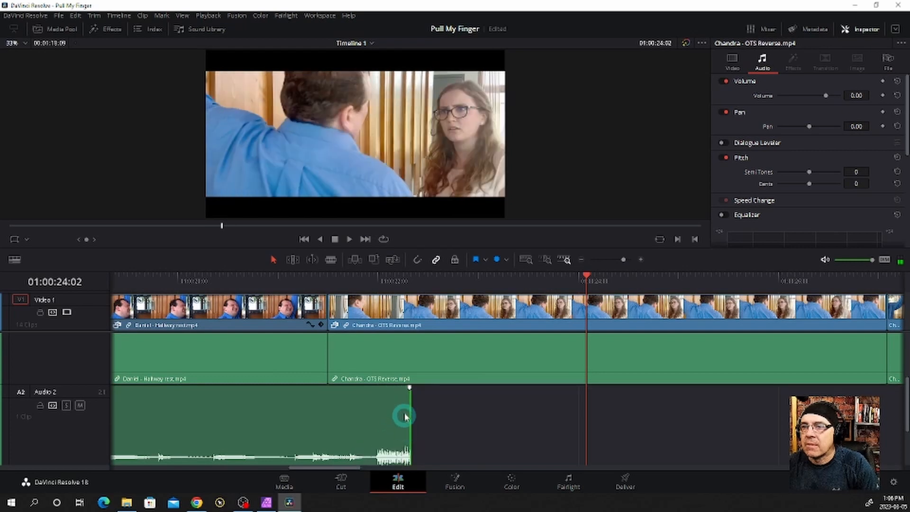
left_click_drag(410, 389, 318, 389)
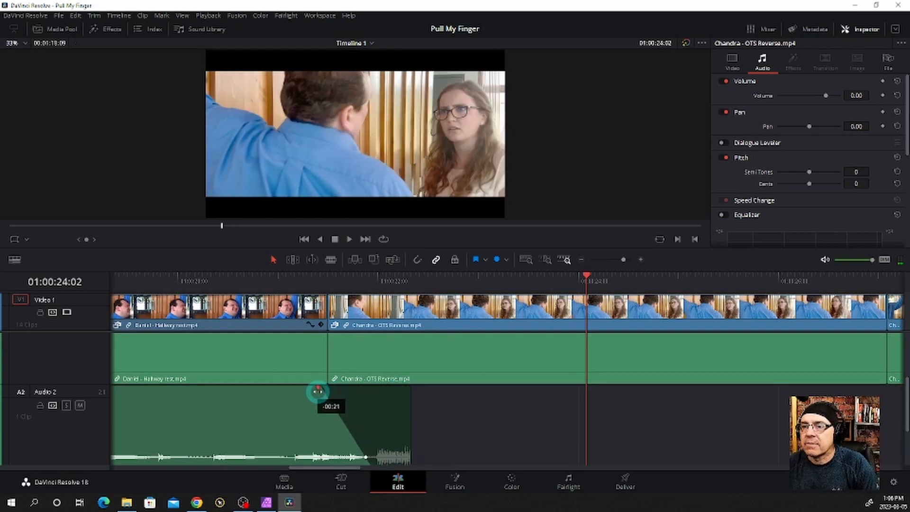
Play back the music fade-out across the "OTS Reverse" opening, replaying from the shot's start through into the "2 Shot" clip
left_click(281, 282)
key("space")
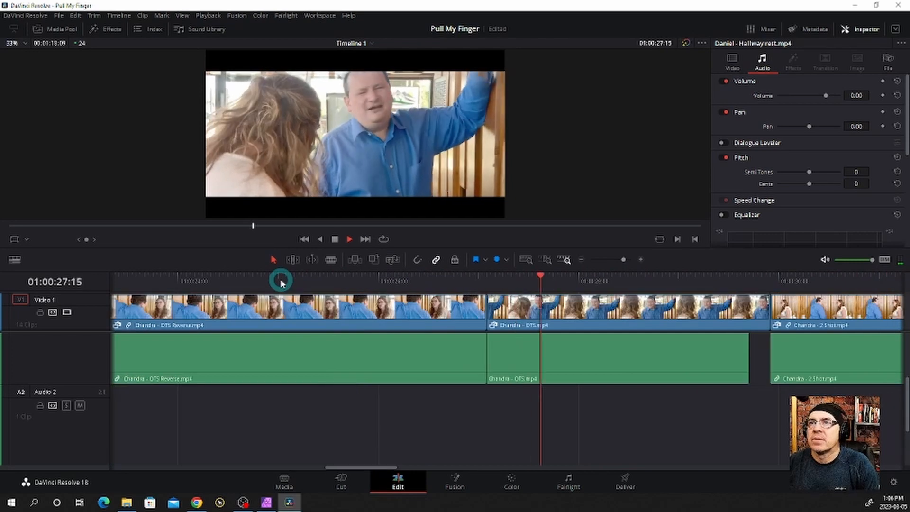
key("space")
left_click(269, 285)
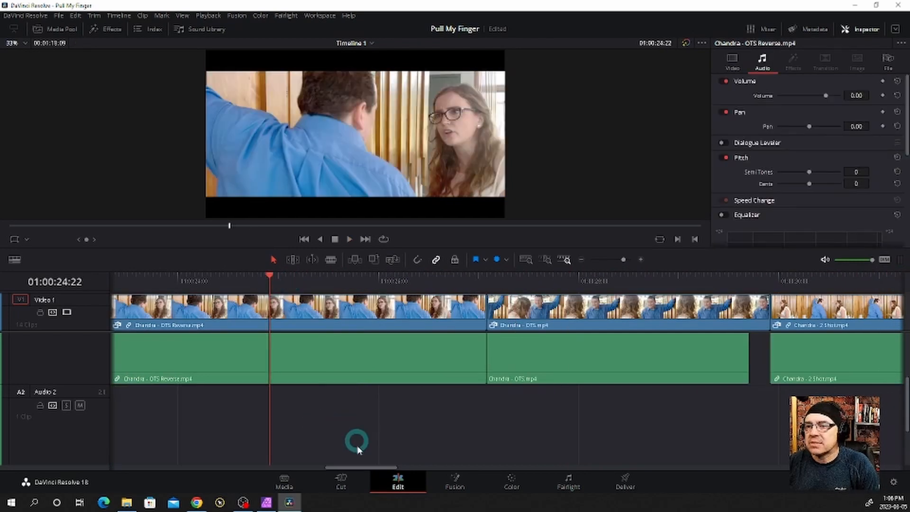
left_click(331, 476)
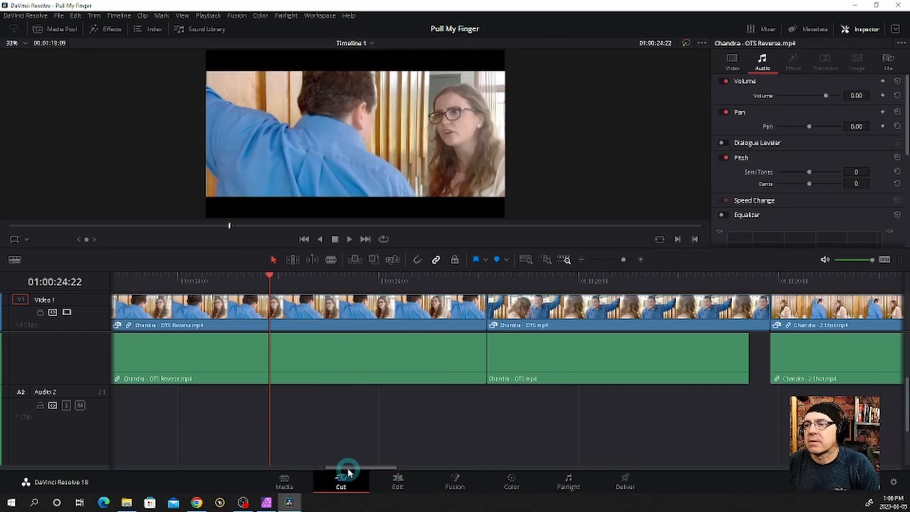
left_click(396, 481)
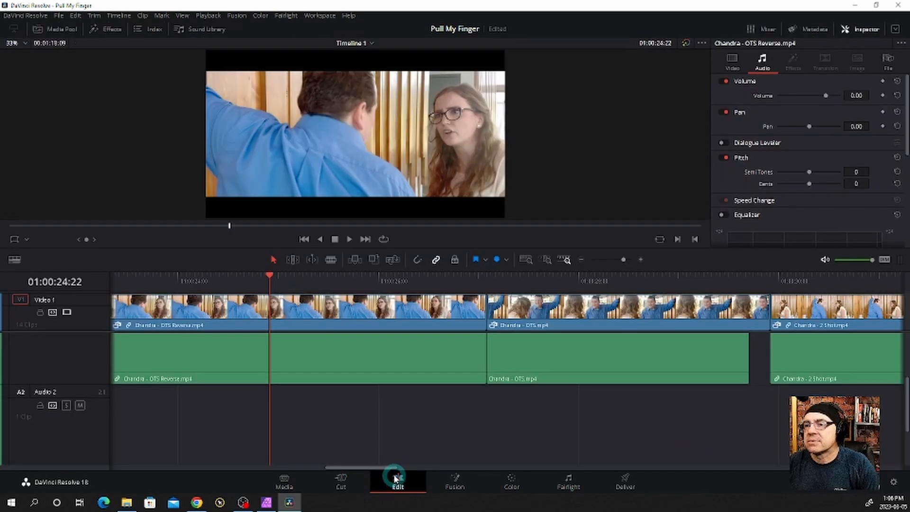
left_click_drag(388, 468, 355, 469)
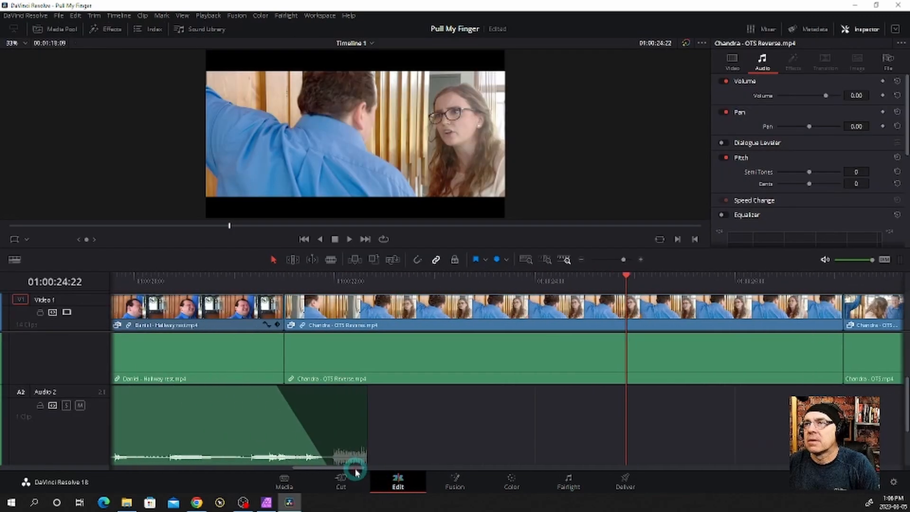
left_click(295, 284)
key("space")
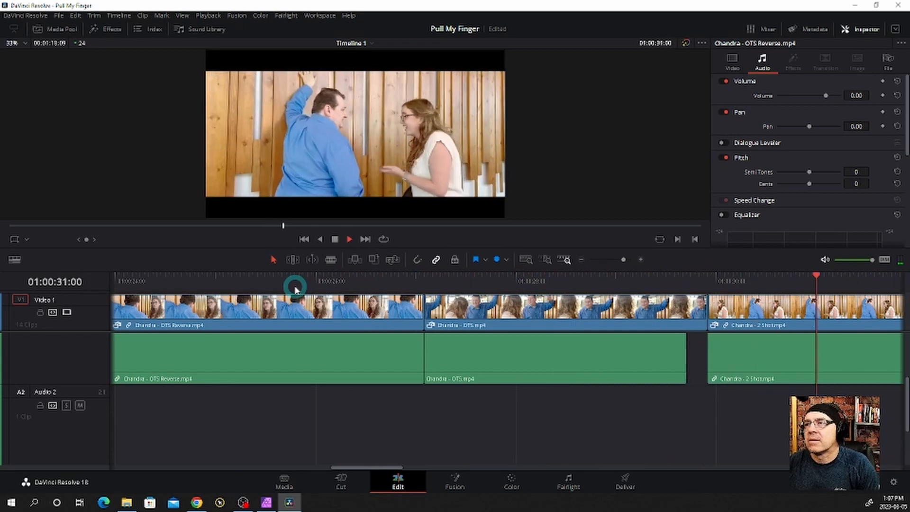
key("space")
Trim about two frames off the end of the "OTS" shot's audio and set the playhead to 01:00:29:00
left_click(631, 365)
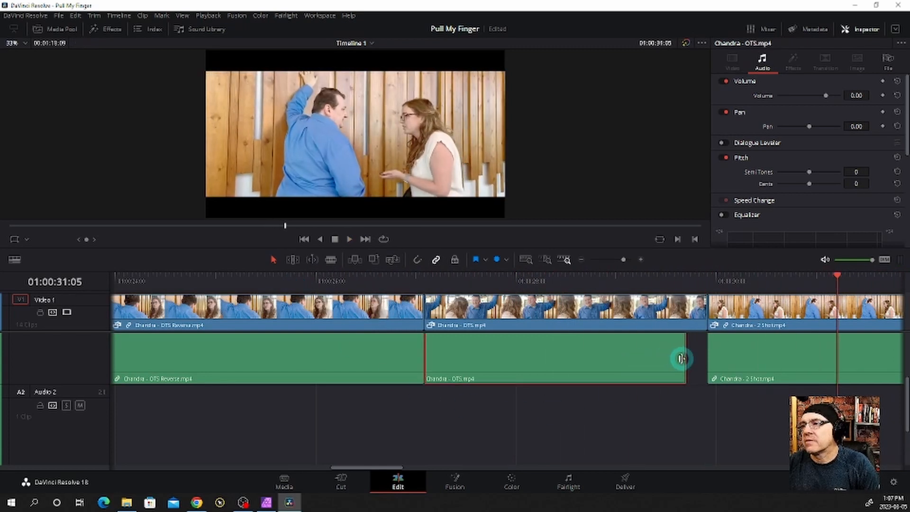
left_click_drag(681, 358, 678, 360)
left_click(616, 280)
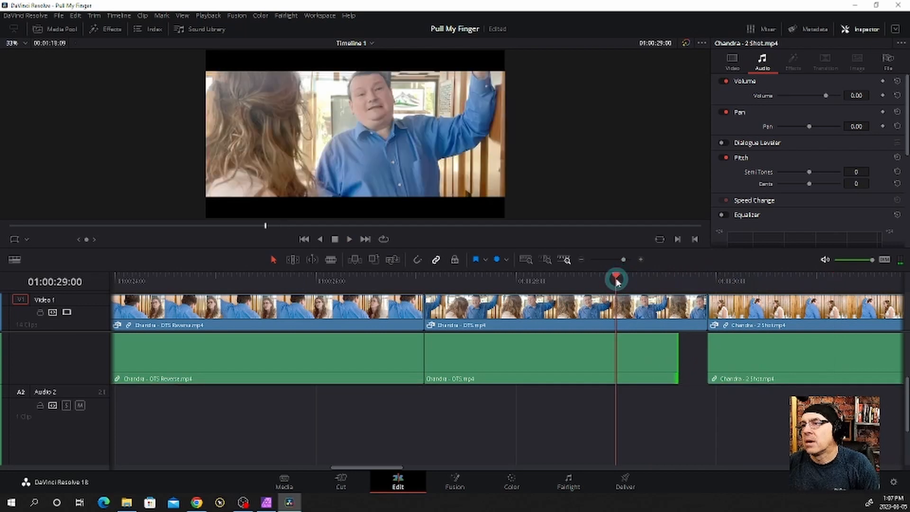
Trim about three more frames off the end of the "OTS" shot's audio before the "2 Shot" and play back the result
key("space")
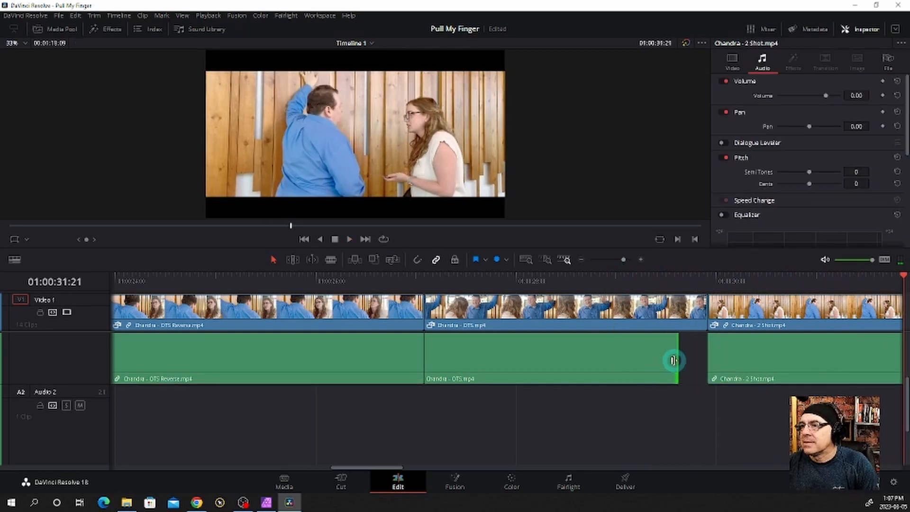
left_click_drag(674, 360, 664, 360)
left_click(615, 280)
key("space")
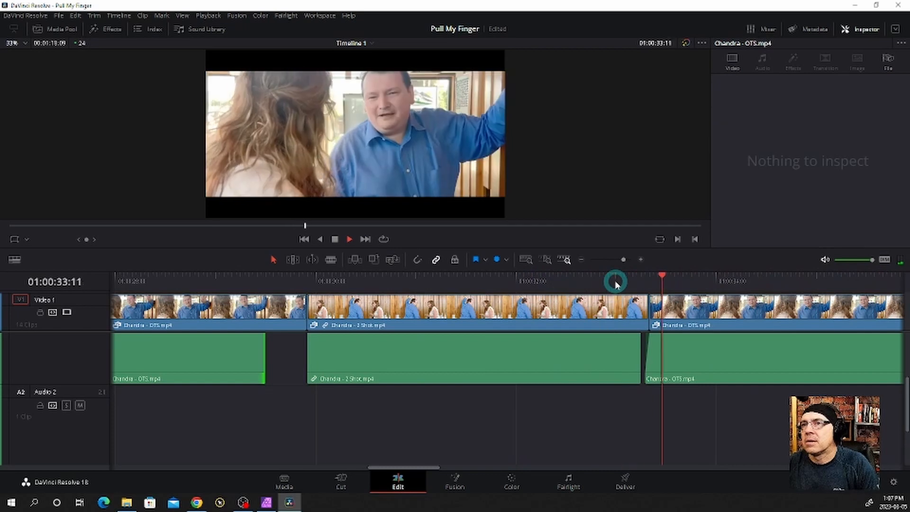
Play back the cut from the "2 Shot" to the second "OTS" clip and remove the fade-in from that "OTS" clip's audio
left_click(675, 402)
left_click(642, 284)
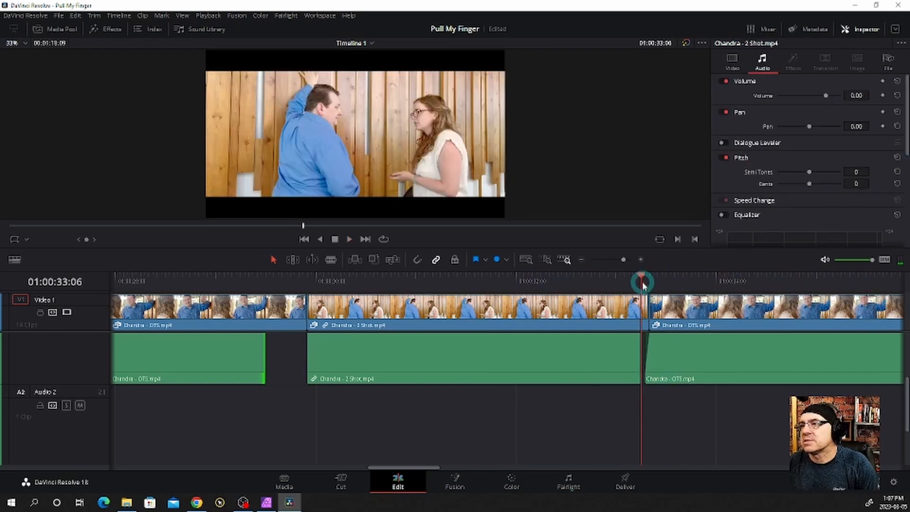
key("space")
key("space")
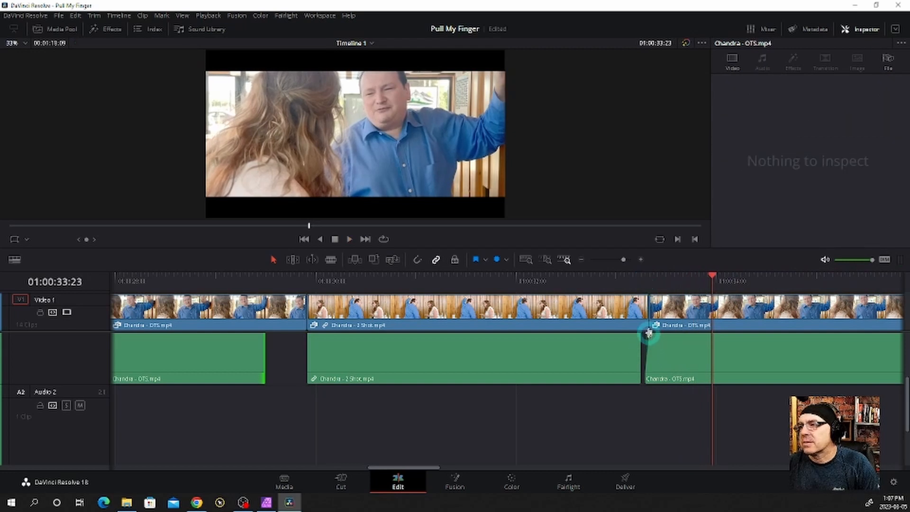
scroll(653, 360, "up", 3)
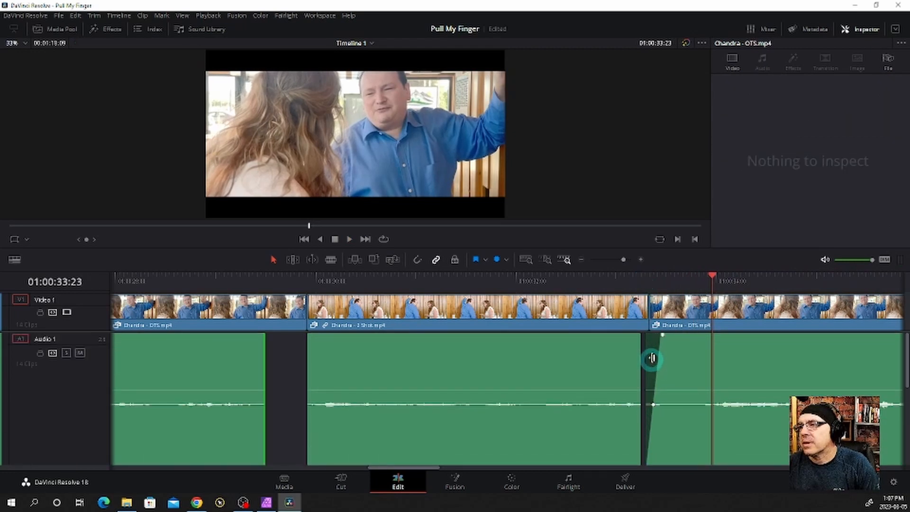
left_click_drag(662, 337, 643, 337)
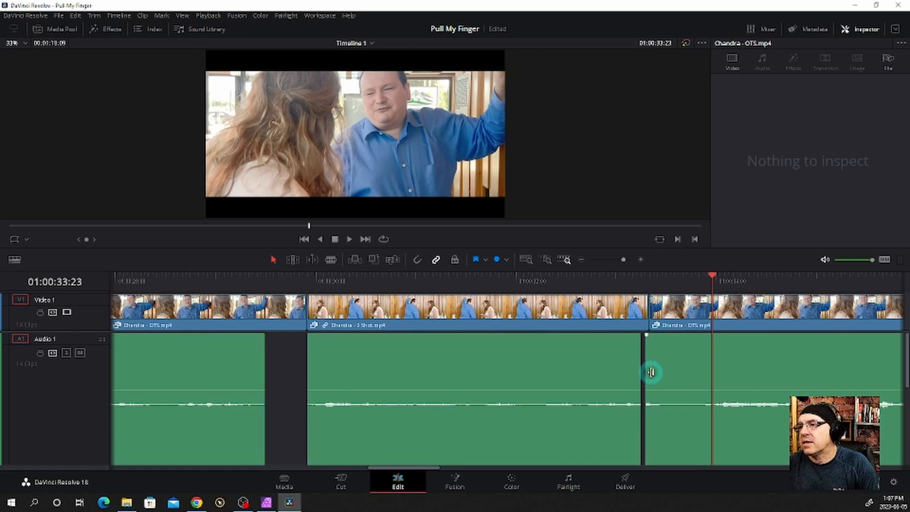
Lengthen the end of the "2 Shot" clip by about three frames, shifting the following "OTS" clip, and play back the cut
mouse_move(651, 373)
left_mouse_down()
mouse_move(667, 372)
mouse_move(638, 368)
mouse_move(647, 368)
left_mouse_up()
left_click(604, 364)
left_click(577, 284)
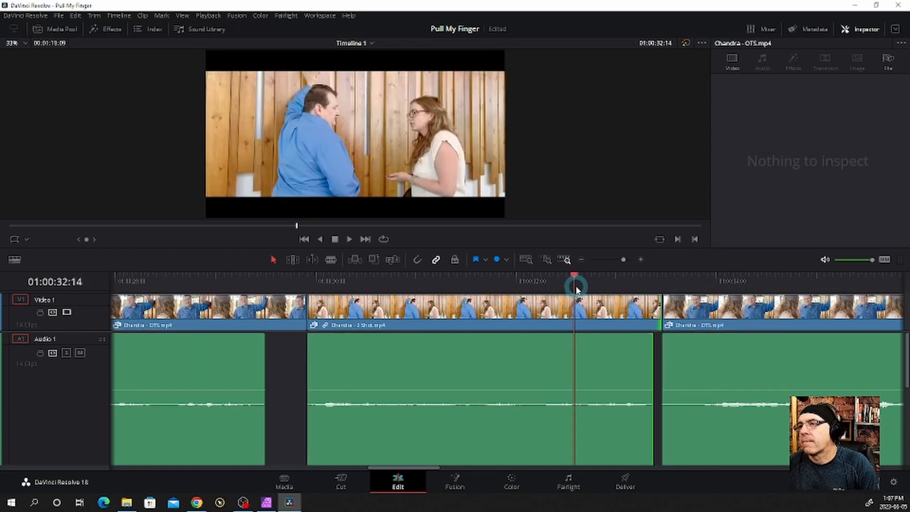
key("space")
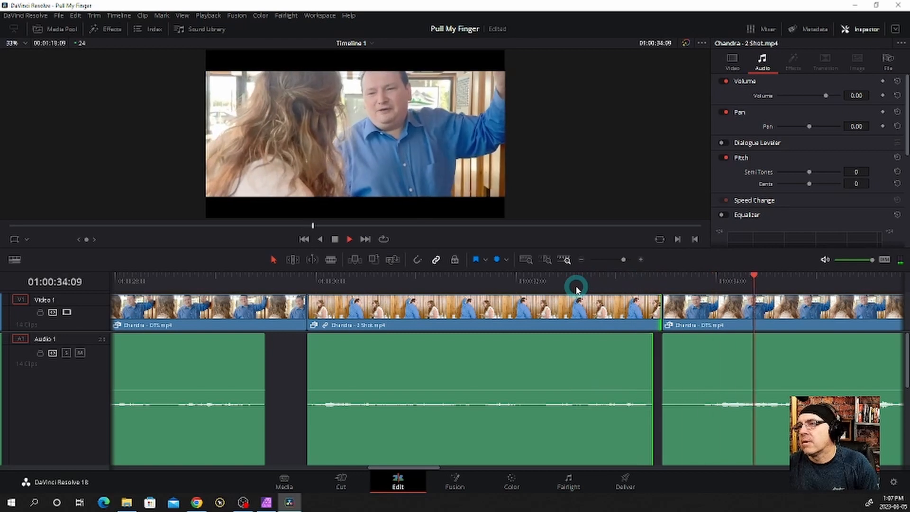
left_click(595, 347)
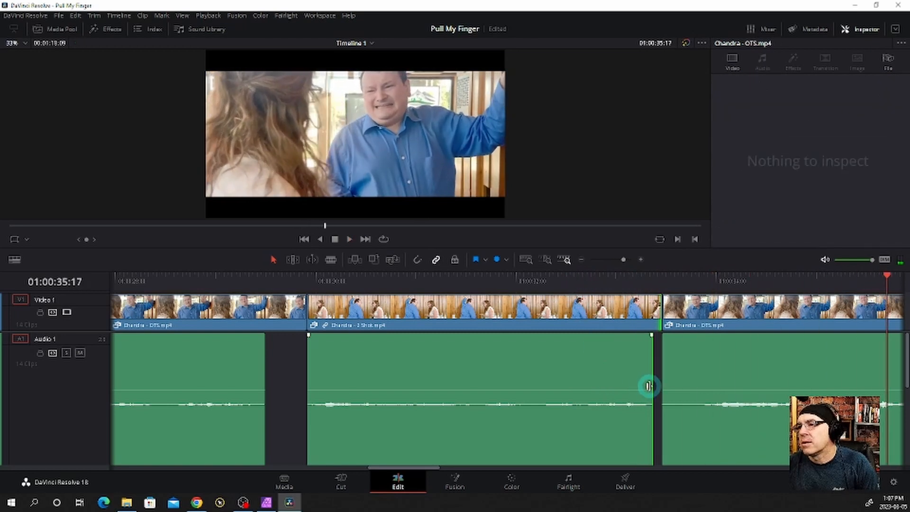
Extend the "2 Shot" clip's audio end to close the gap before the "OTS" audio and play back the cut
left_click_drag(648, 386, 659, 384)
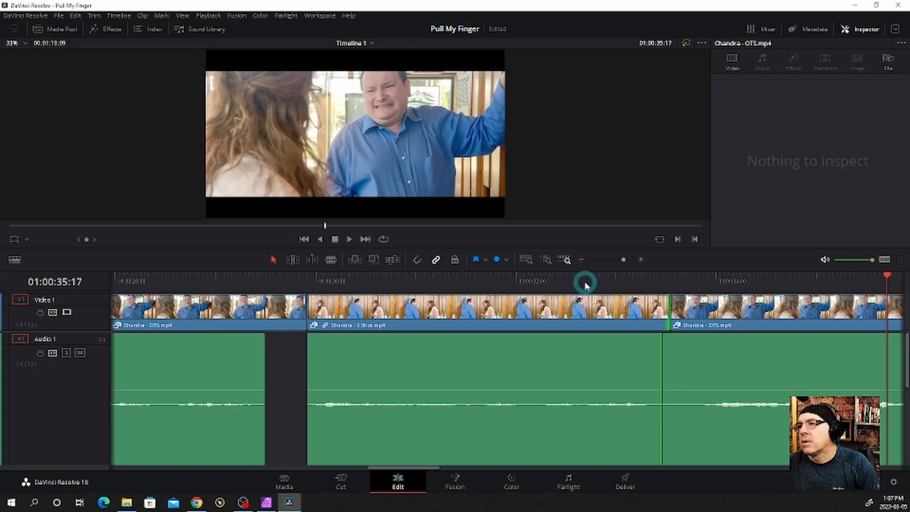
left_click(586, 286)
key("space")
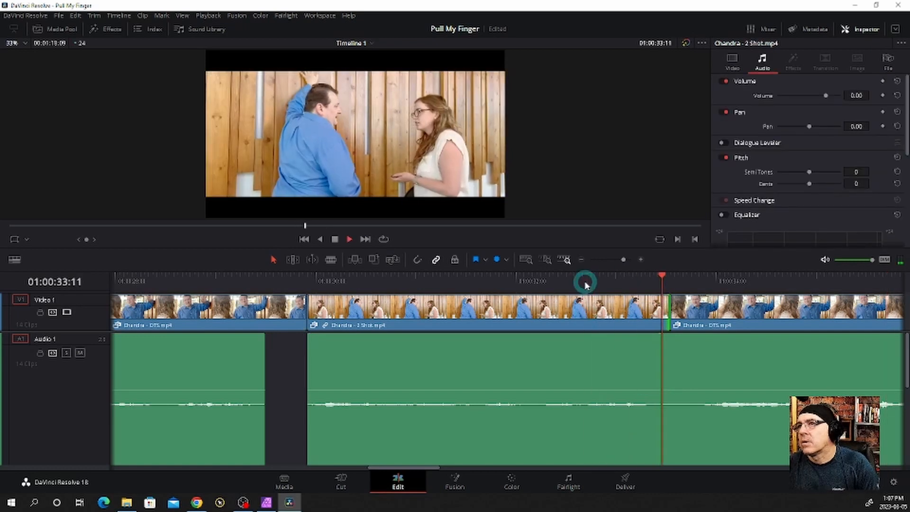
key("space")
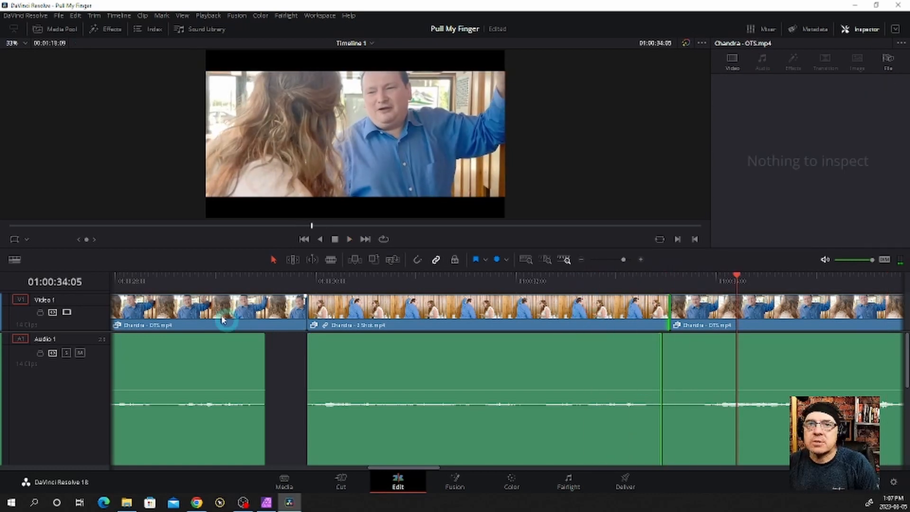
Show the audio transitions in the effects library and select Cross Fade -3 dB
left_click(106, 31)
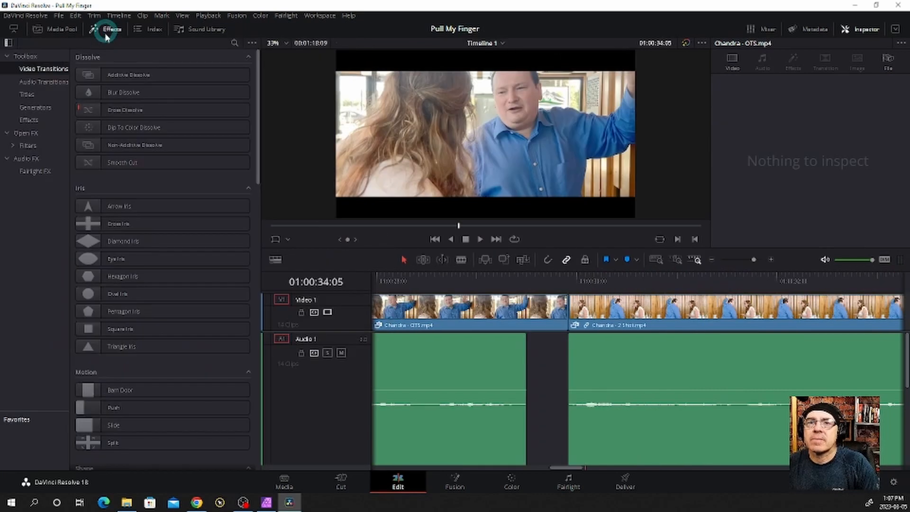
left_click(86, 60)
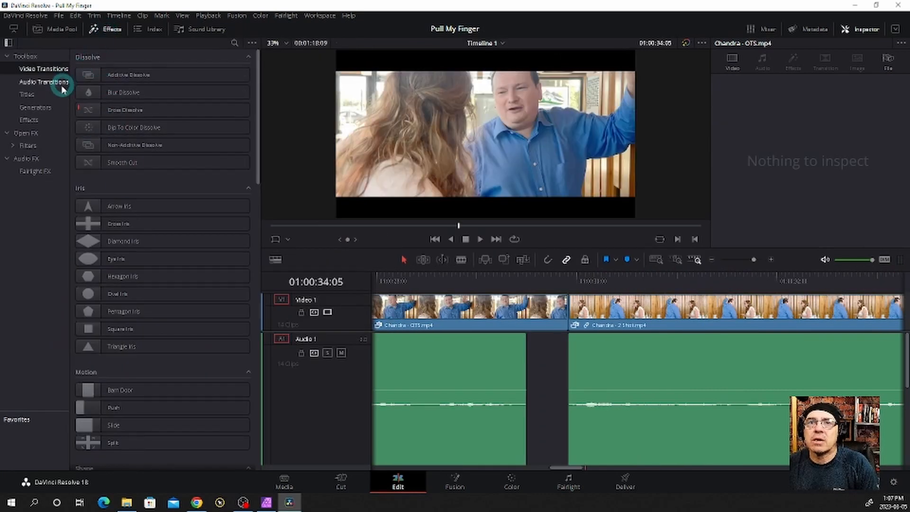
left_click(58, 86)
left_click(148, 95)
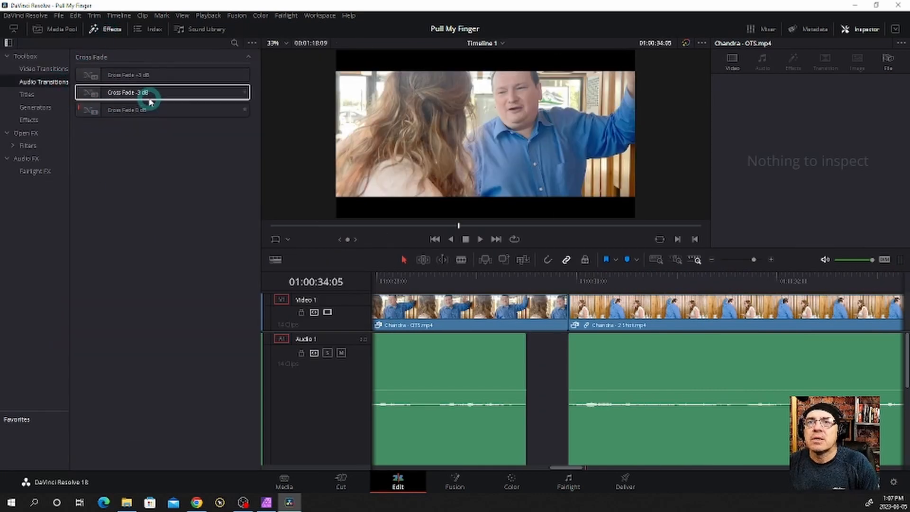
Try a Cross Fade -3 dB between the "OTS Reverse" and first "OTS" audio, play it back, and delete it
left_click_drag(150, 98, 672, 370)
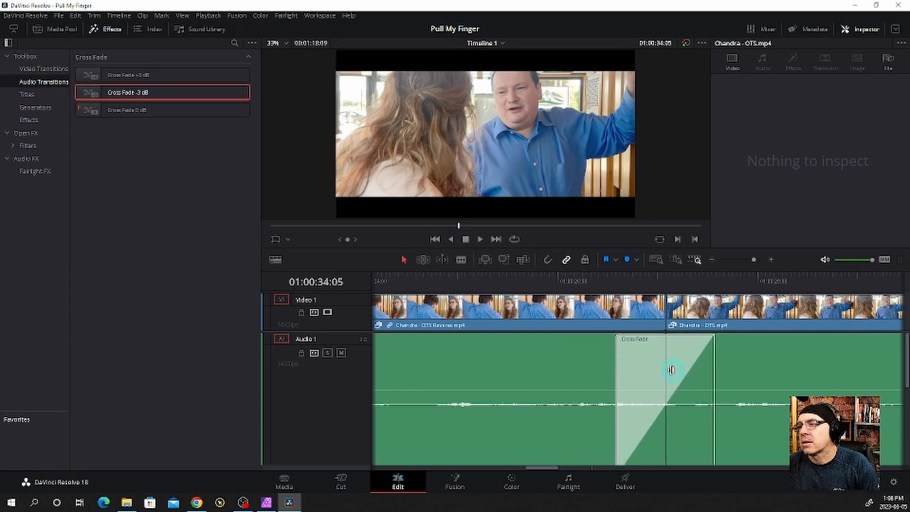
left_click(614, 280)
key("space")
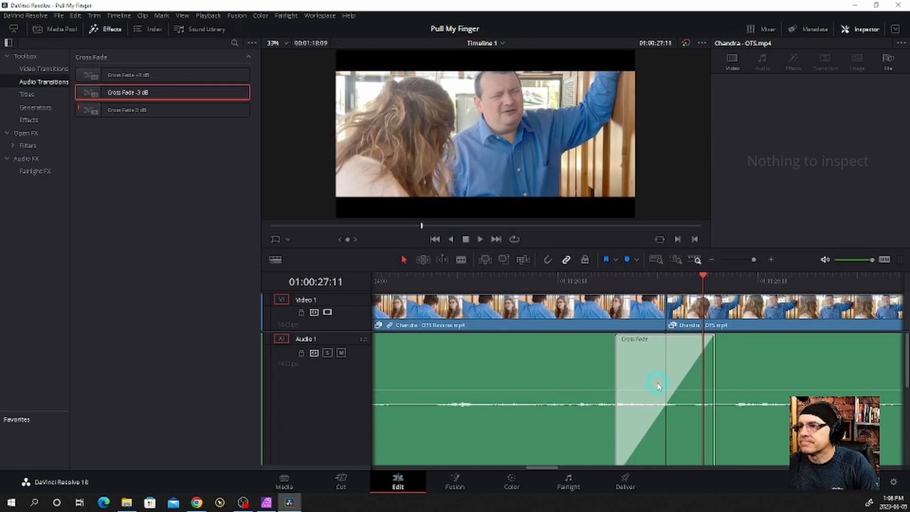
key("Delete")
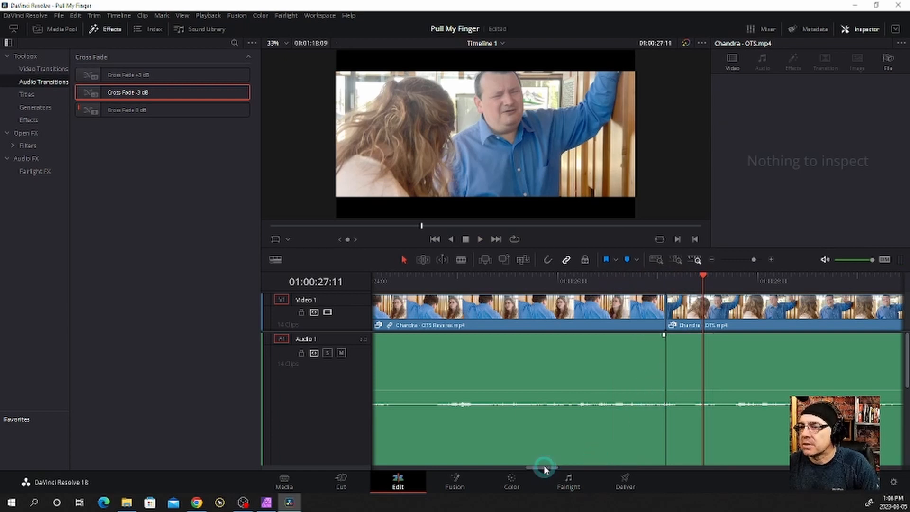
Add a Cross Fade -3 dB between the "2 Shot" and "OTS" audio and play back the transition from 01:00:32:04
left_click_drag(544, 469, 540, 374)
left_click(179, 92)
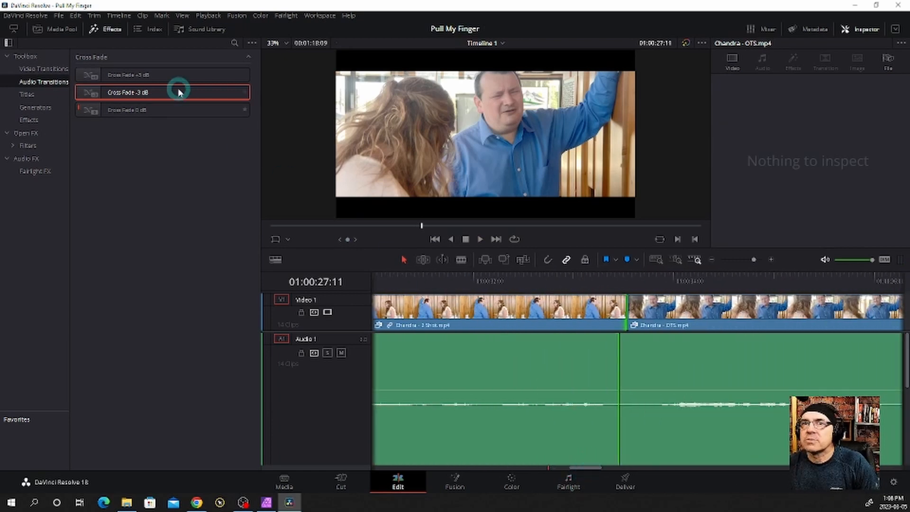
left_click_drag(183, 96, 670, 383)
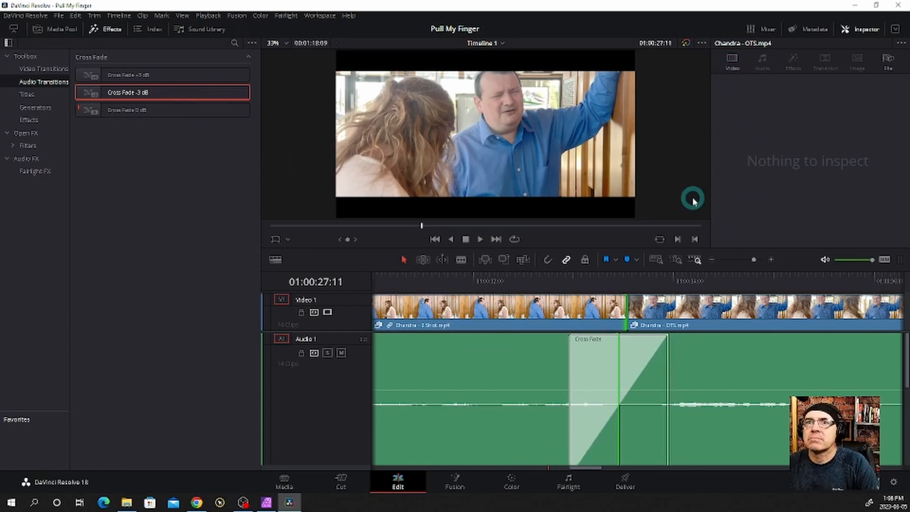
left_click(493, 282)
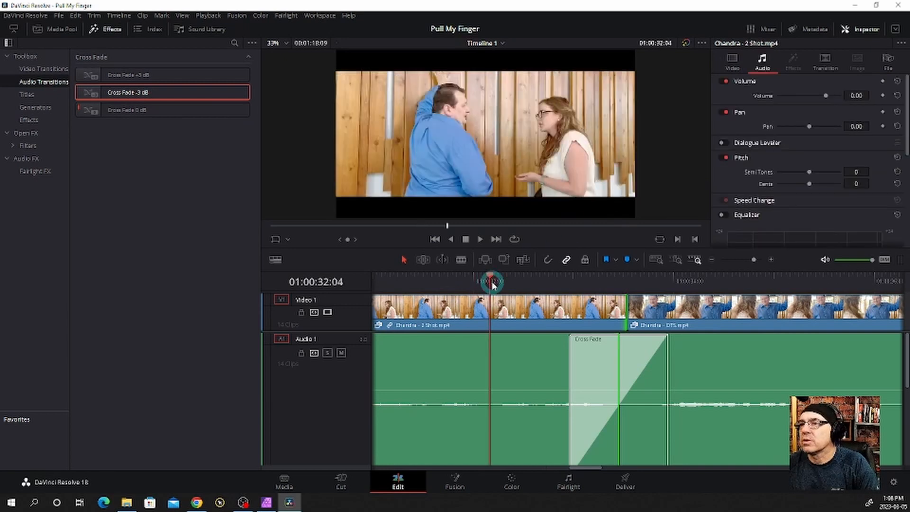
key("space")
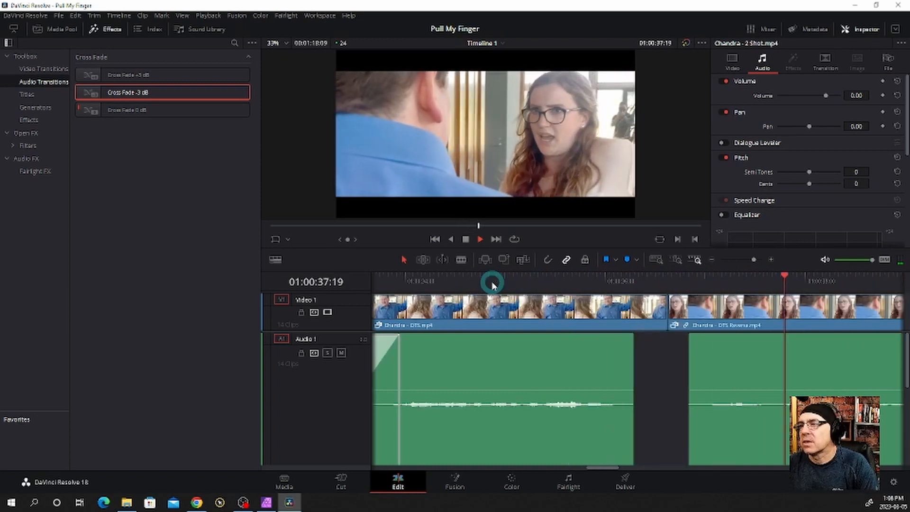
key("space")
Add a fade-in of about three frames to the second "OTS Reverse" clip's audio and play it back into "Gloria - Good"
left_click(681, 282)
key("space")
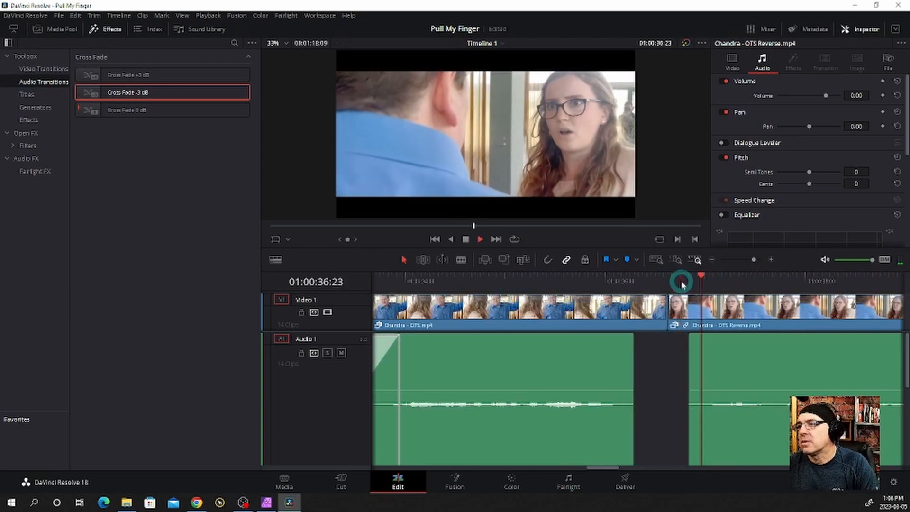
mouse_move(692, 336)
left_mouse_down()
mouse_move(699, 345)
mouse_move(702, 334)
left_mouse_up()
left_click(670, 279)
key("space")
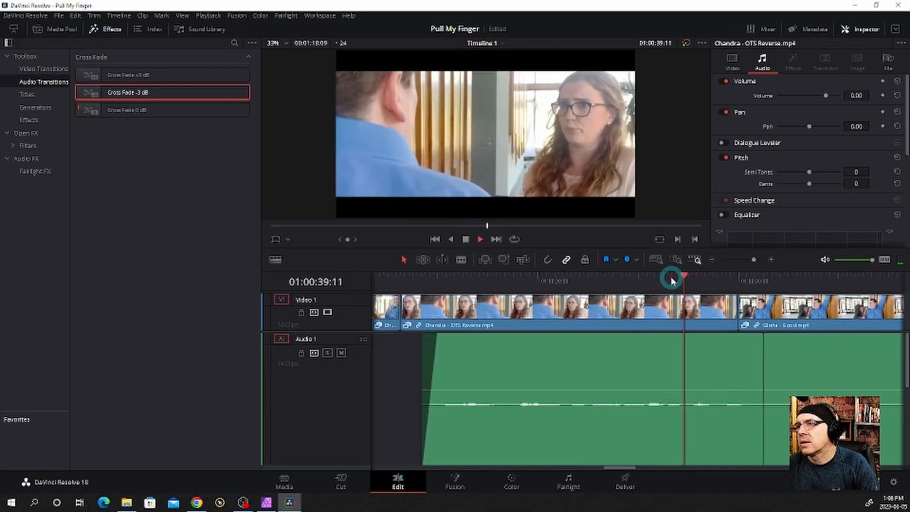
key("space")
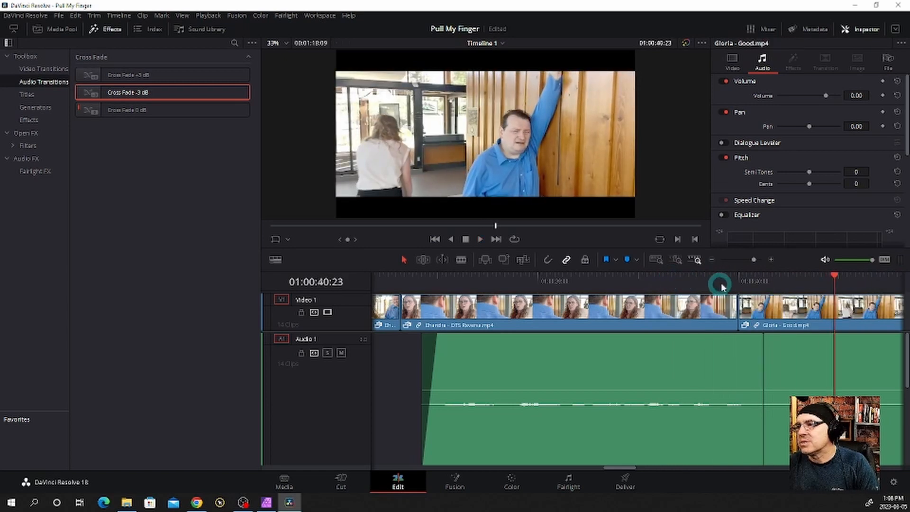
Set the second "OTS Reverse" clip's zoom to 1.260 and keyframe its transform at 01:00:38:03
left_click_drag(720, 282, 405, 294)
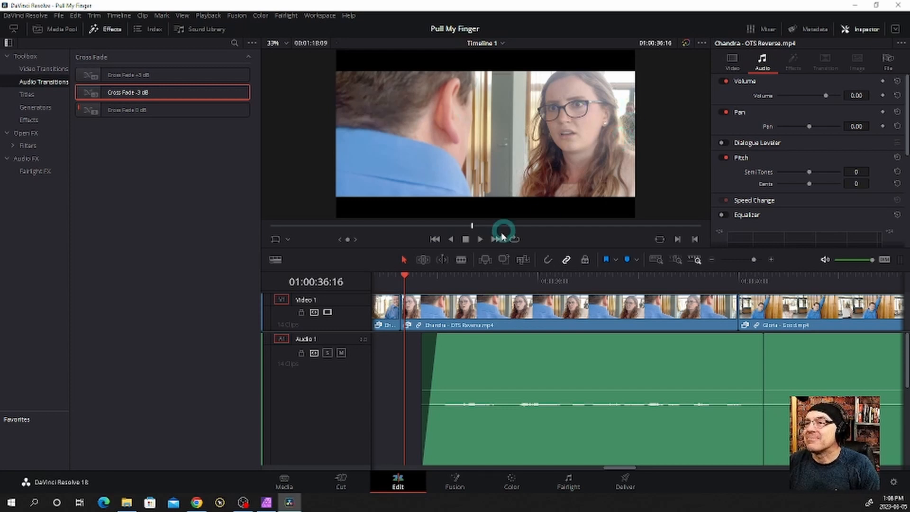
left_click(444, 309)
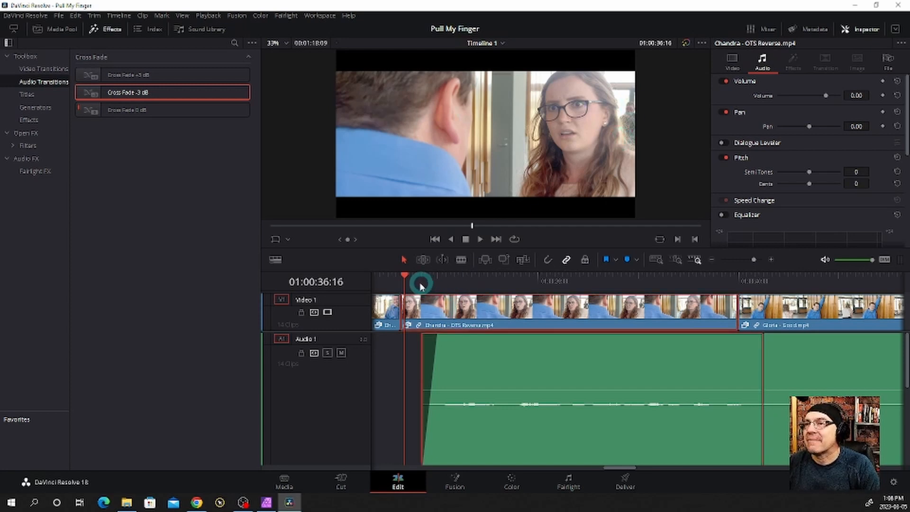
left_click_drag(404, 279, 400, 280)
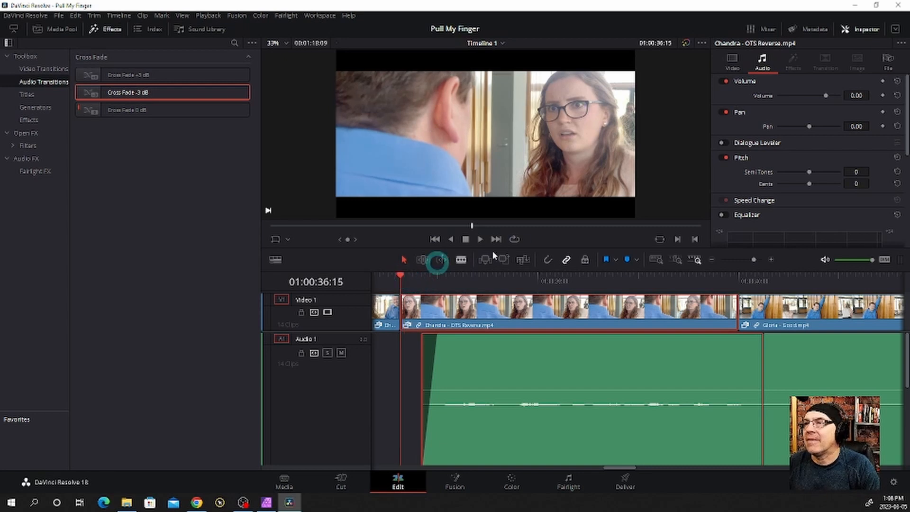
left_click(732, 64)
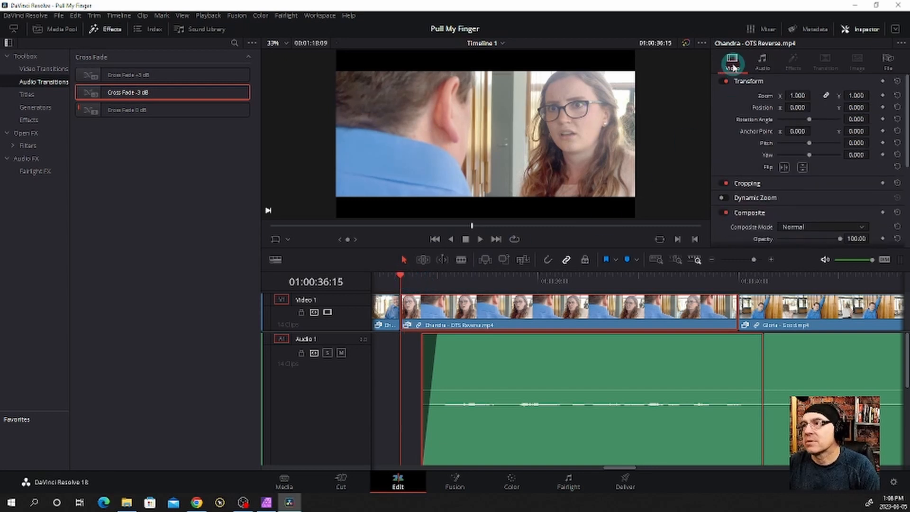
left_click_drag(795, 98, 806, 98)
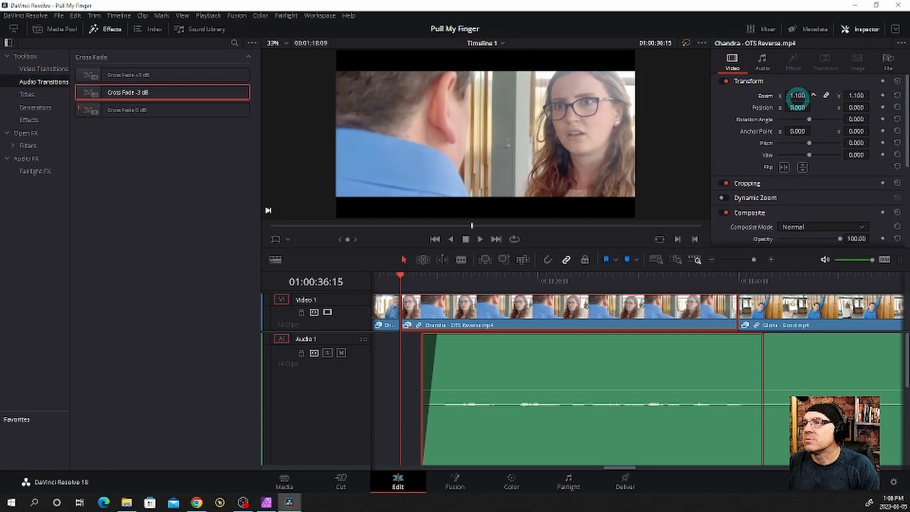
left_click_drag(402, 278, 590, 282)
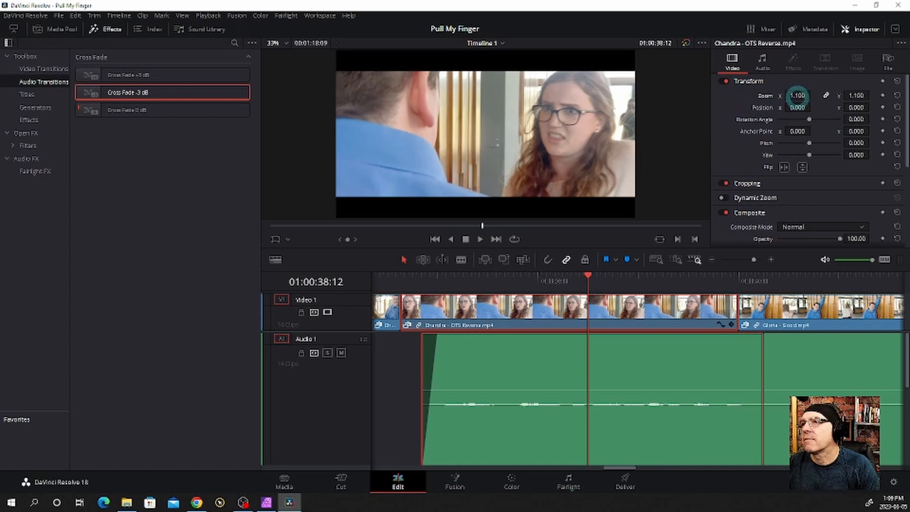
left_click_drag(797, 96, 804, 96)
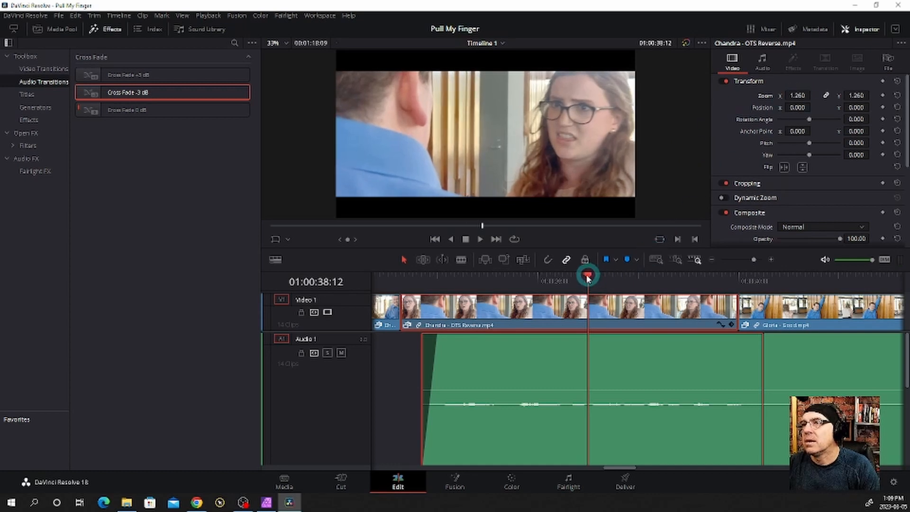
left_click_drag(587, 277, 551, 278)
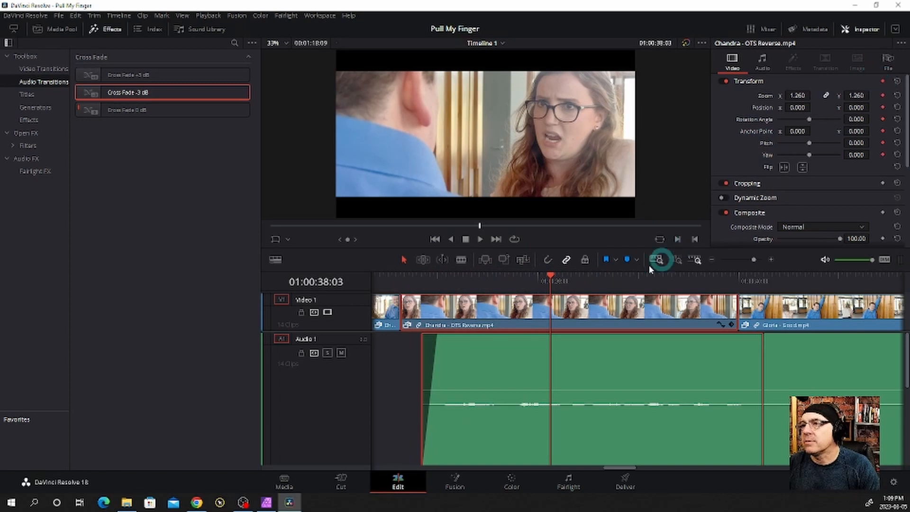
At the "OTS Reverse" clip's start, 01:00:36:15, set zoom to 1.800 and position to X -619 and Y -177
left_click_drag(550, 278, 403, 295)
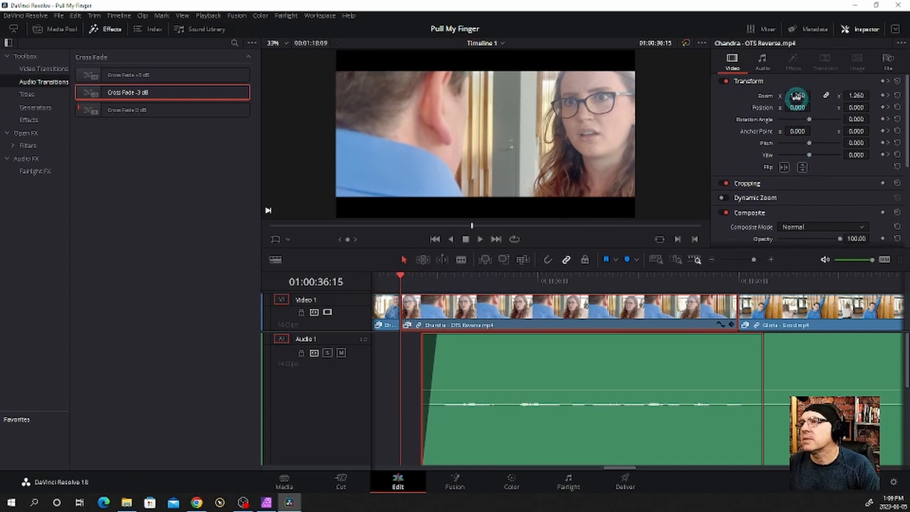
mouse_move(797, 95)
left_mouse_down()
mouse_move(808, 95)
mouse_move(796, 95)
left_mouse_up()
mouse_move(857, 108)
left_mouse_down()
mouse_move(785, 122)
mouse_move(858, 108)
left_mouse_up()
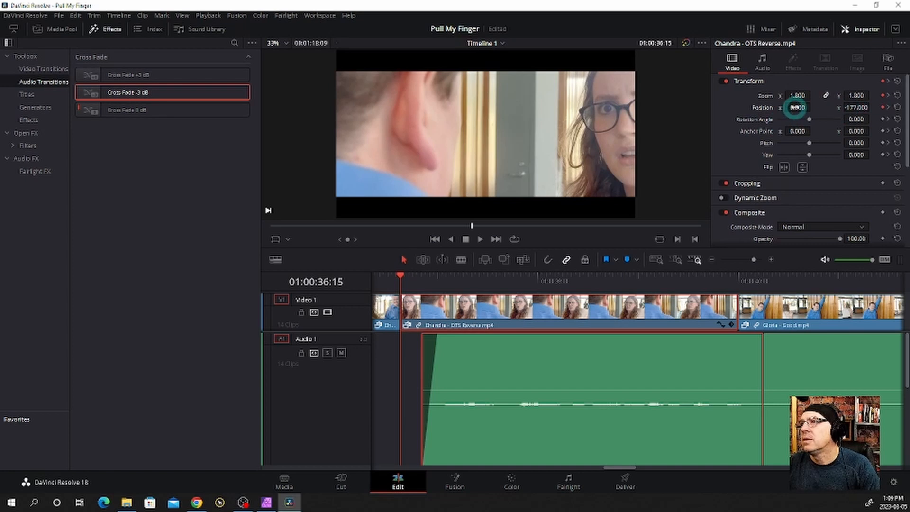
left_click_drag(796, 107, 503, 120)
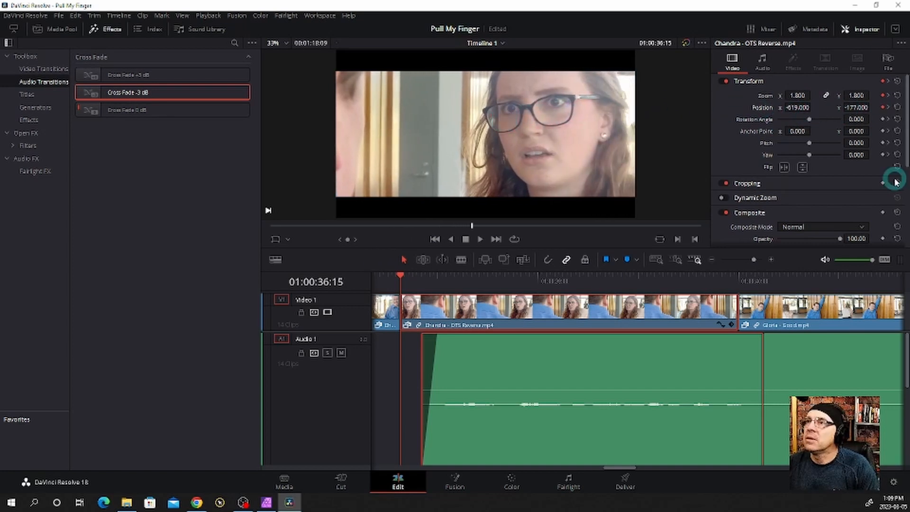
Play back the animated zoom on the second "OTS Reverse" clip from just before its start
left_click(380, 277)
key("space")
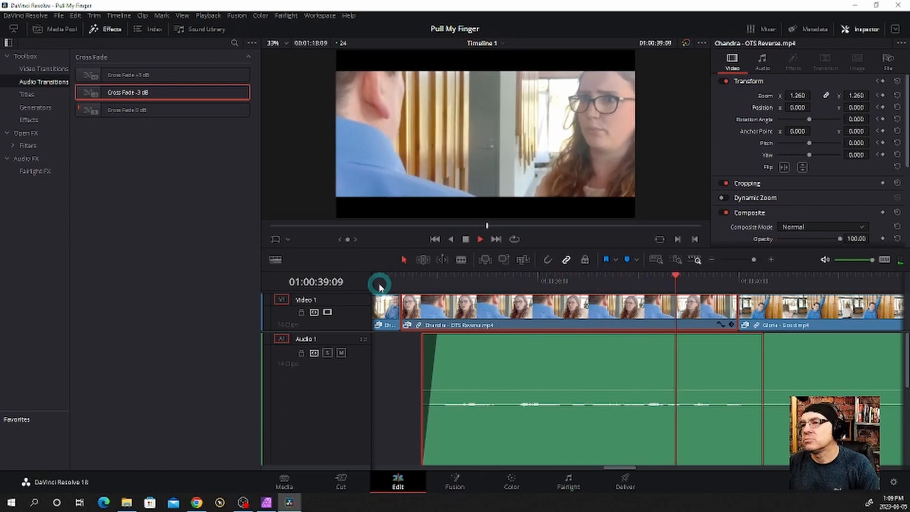
key("space")
Reduce the zoom of the "OTS Reverse" clip's first keyframe, at 01:00:36:15, to 1.500 and play back the move
left_click(407, 284)
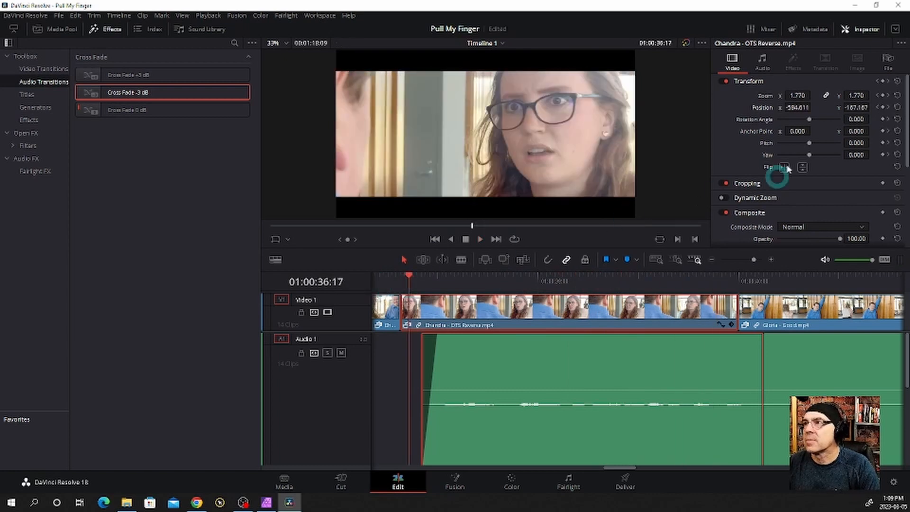
left_click(888, 96)
left_click(877, 97)
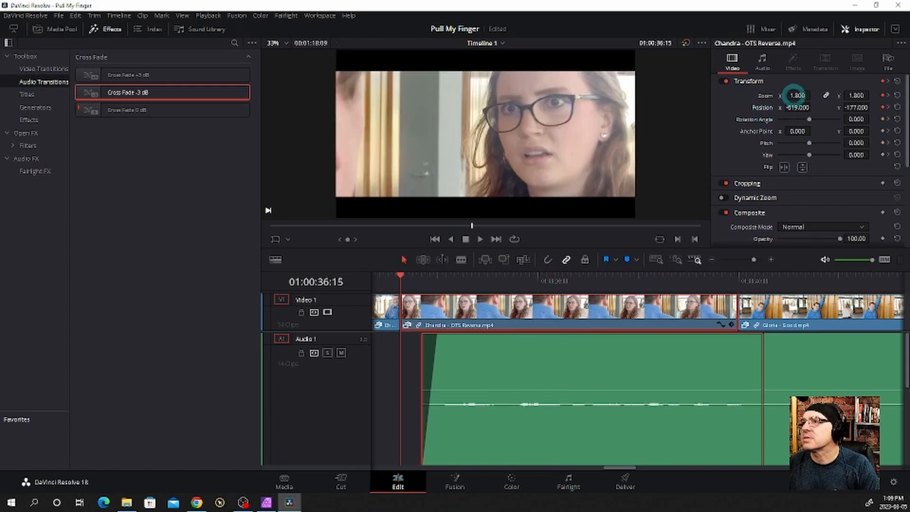
left_click_drag(795, 94, 777, 96)
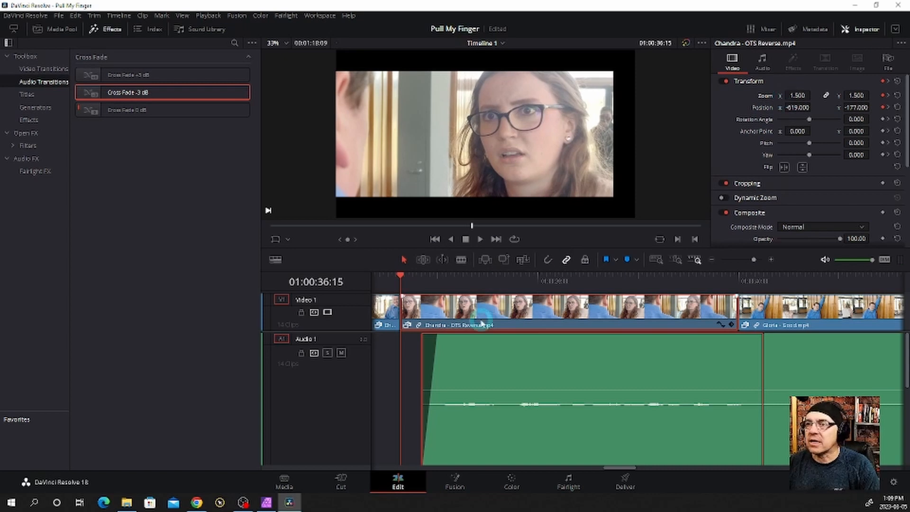
left_click(381, 282)
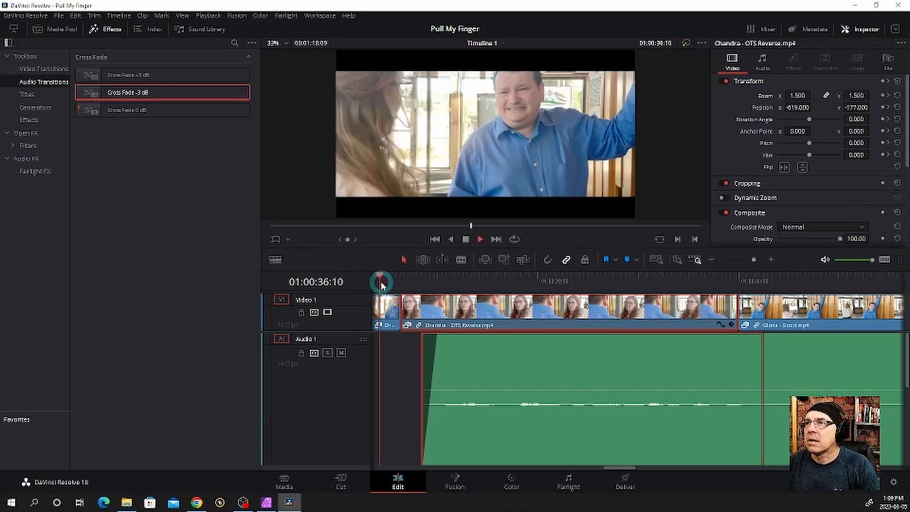
key("space")
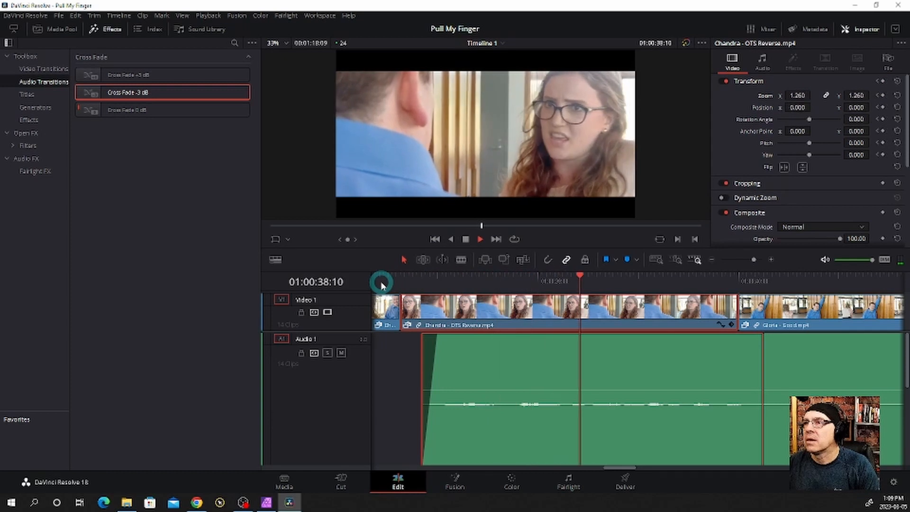
Set position X of the "OTS Reverse" clip's first keyframe to -399 and play back into "Gloria - Good"
left_click(435, 284)
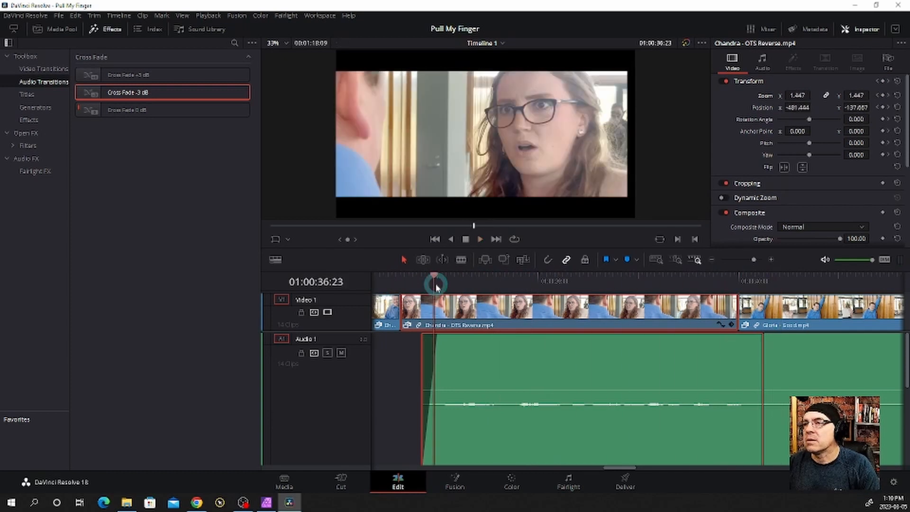
left_click(877, 97)
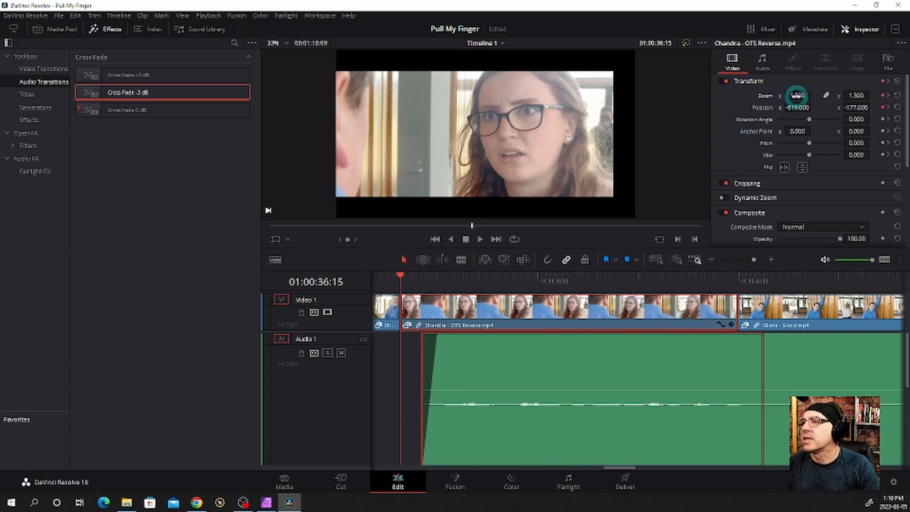
left_click_drag(796, 107, 905, 112)
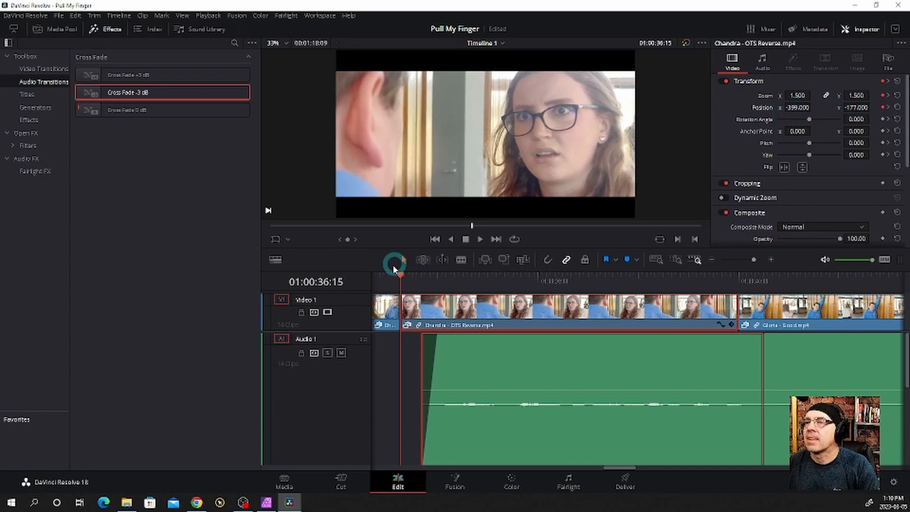
key("space")
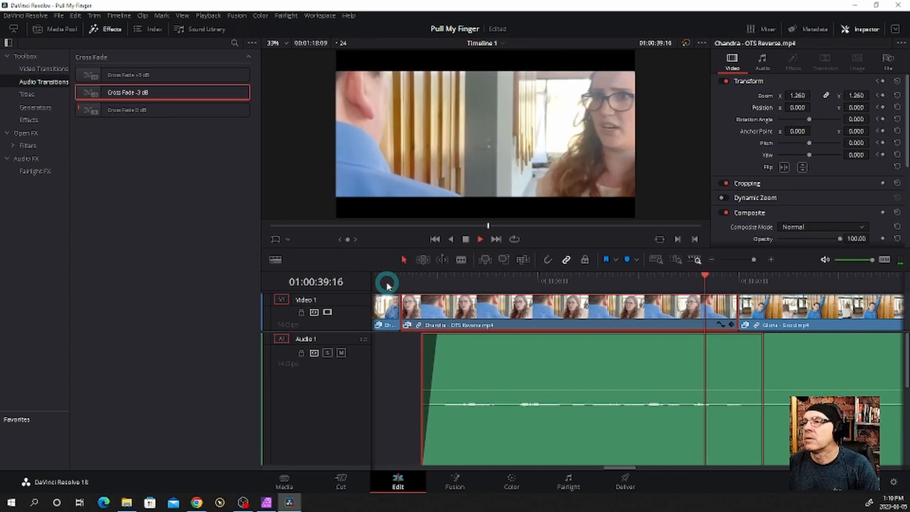
key("space")
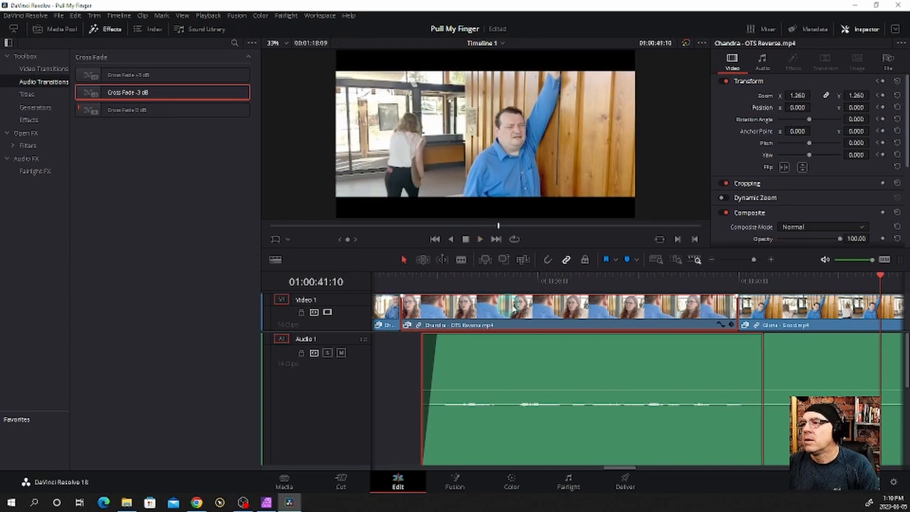
Try trimming the start of the "Gloria - Good" clip and undo the trim
left_click_drag(712, 287, 754, 284)
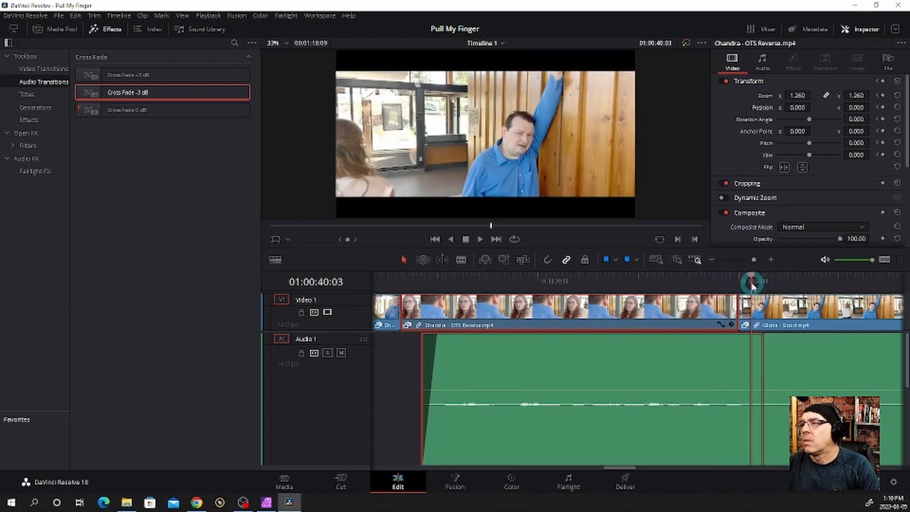
left_click(800, 317)
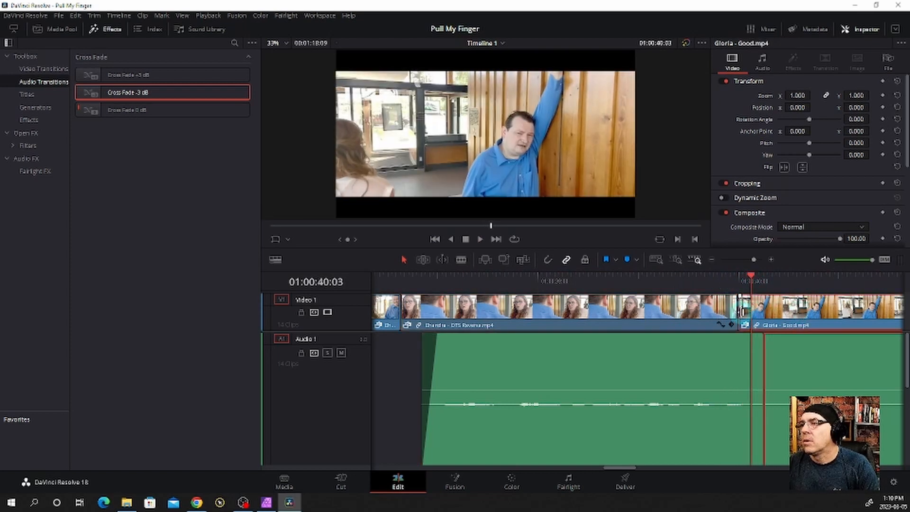
left_click_drag(742, 310, 771, 311)
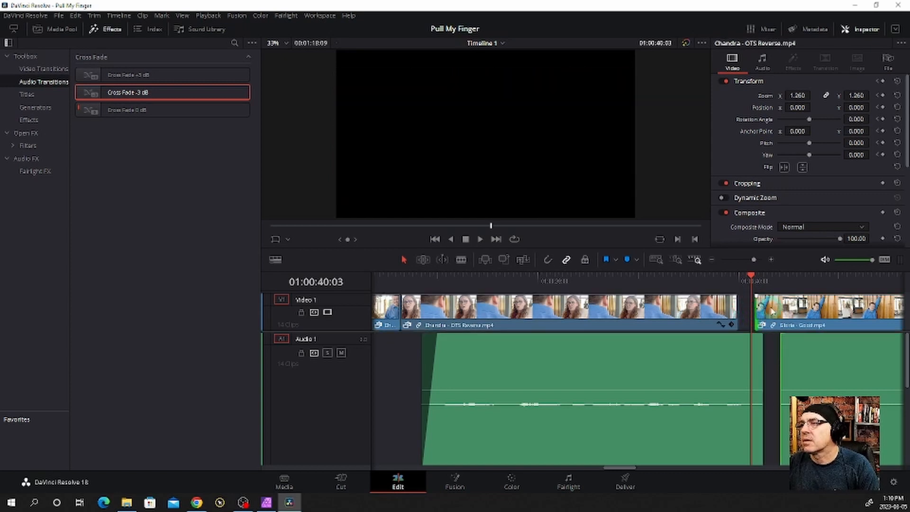
key("ctrl+z")
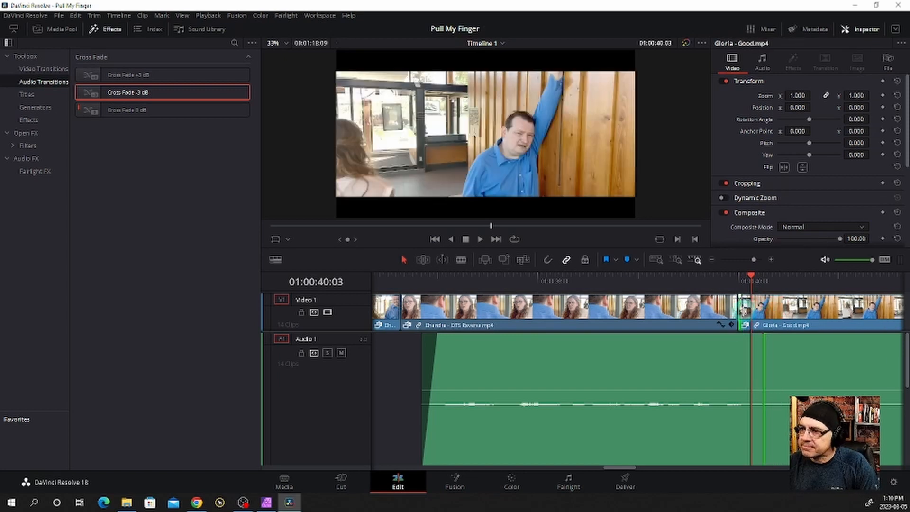
Try tightening the start of "Gloria - Good" and nudging the clip frame by frame to meet the "Gloria - Side" clip
left_click_drag(742, 311, 777, 310)
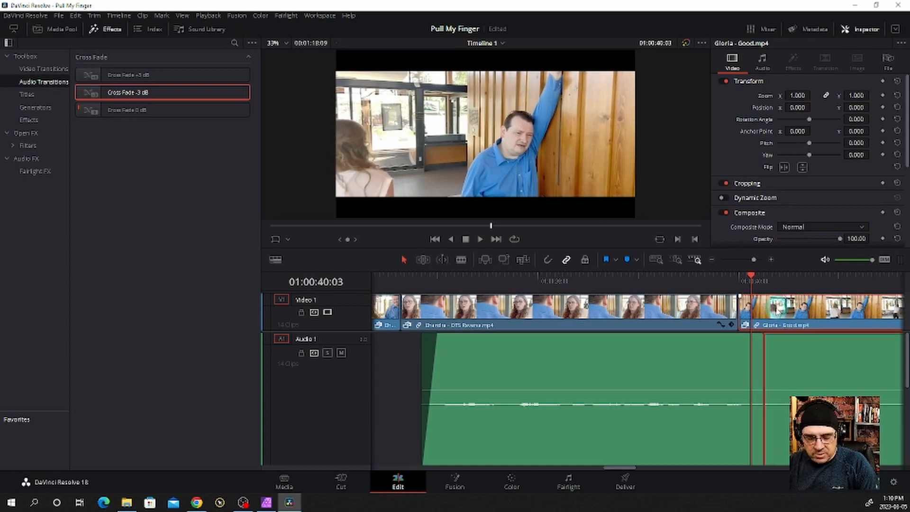
scroll(776, 311, "down", 5)
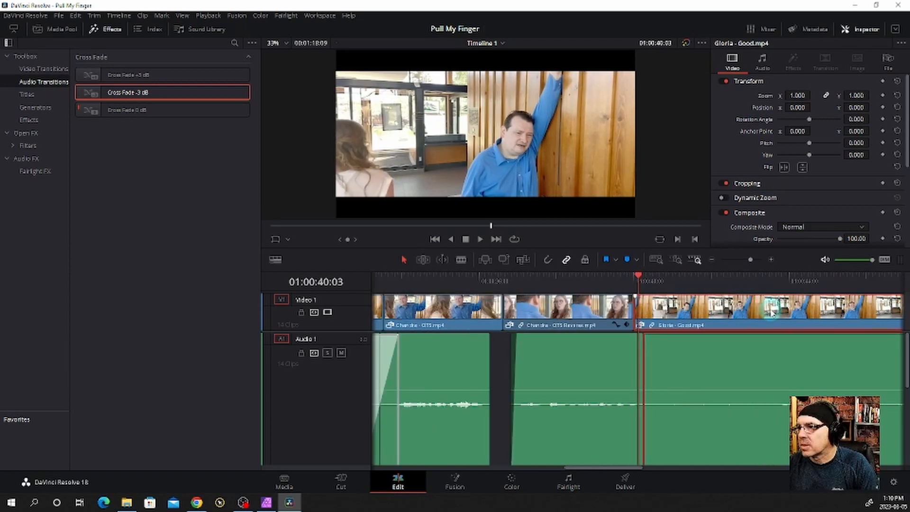
scroll(771, 312, "down", 2)
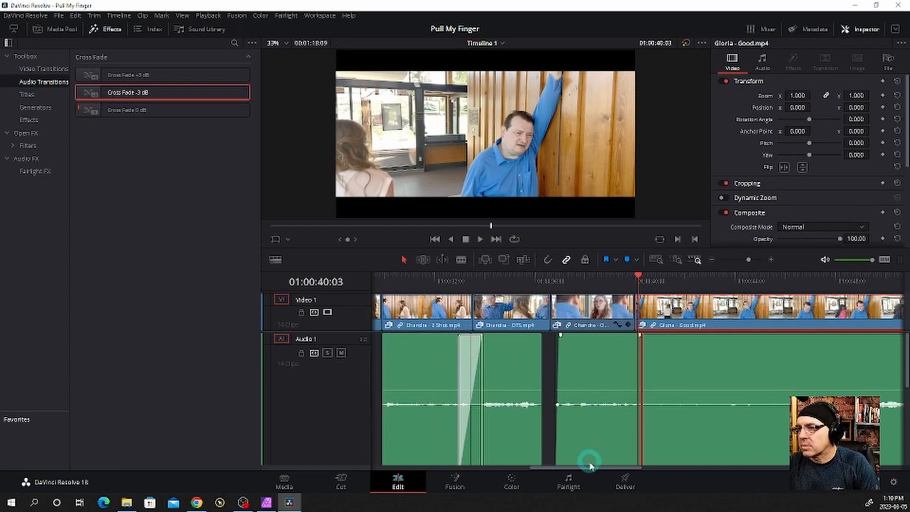
left_click_drag(593, 469, 654, 467)
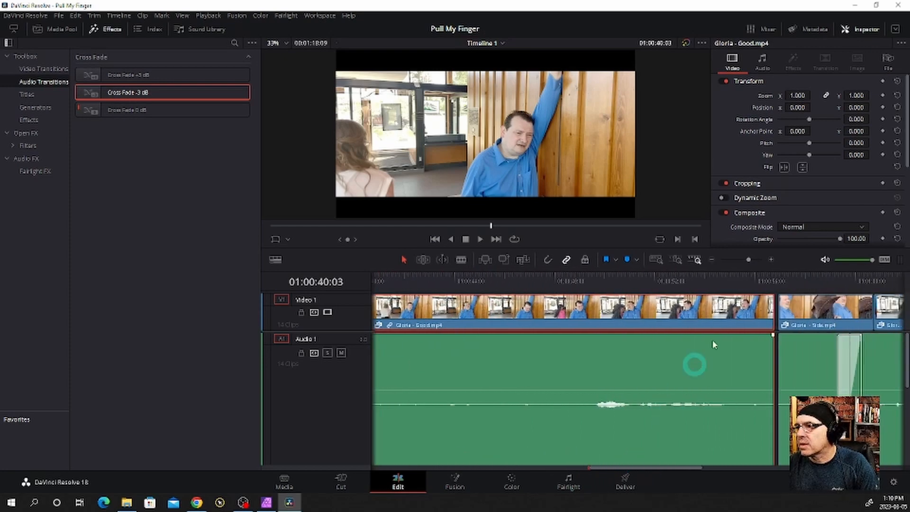
key("period")
key("period")
key("period")
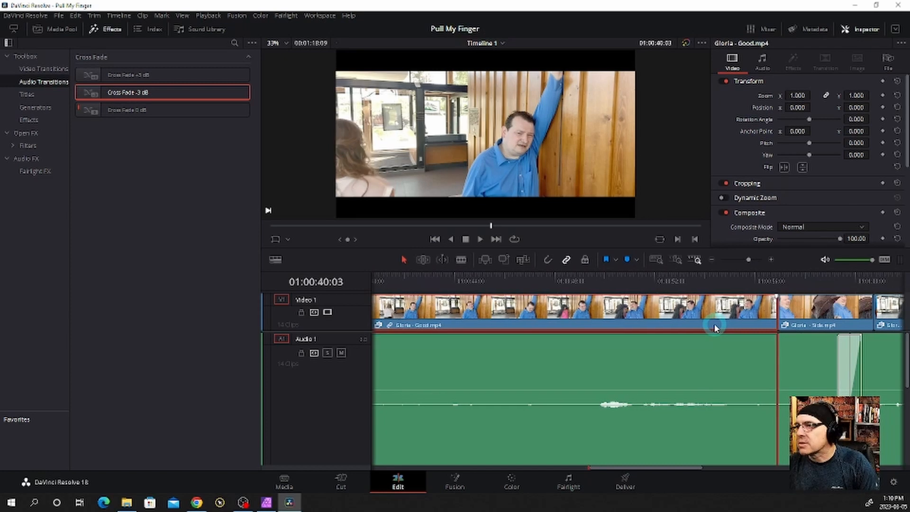
left_click_drag(642, 471, 616, 468)
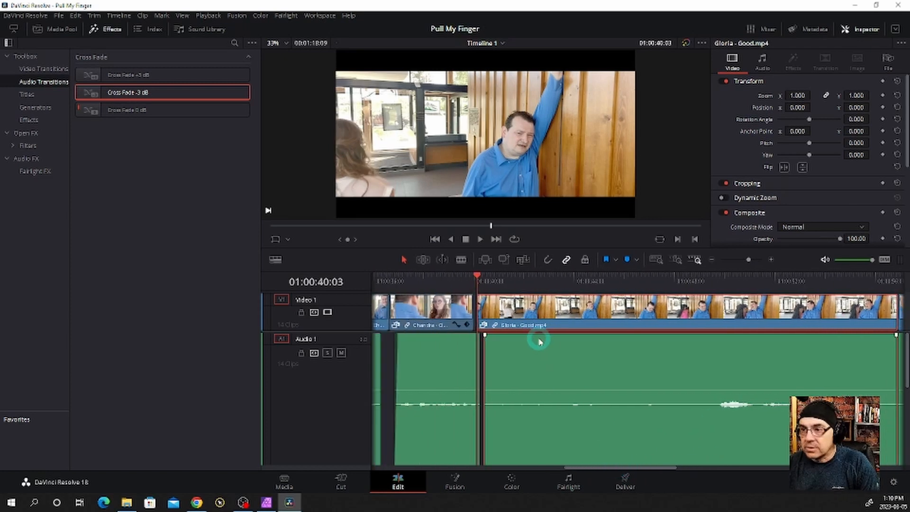
key("comma")
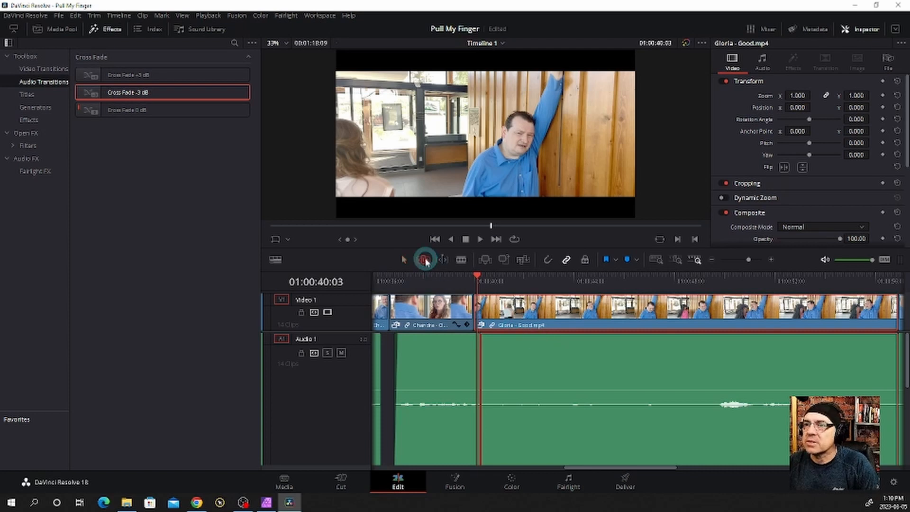
Ripple-trim nine frames off the start of "Gloria - Good" in trim edit mode and play back the cut
left_click_drag(479, 309, 488, 309)
left_click(453, 287)
key("space")
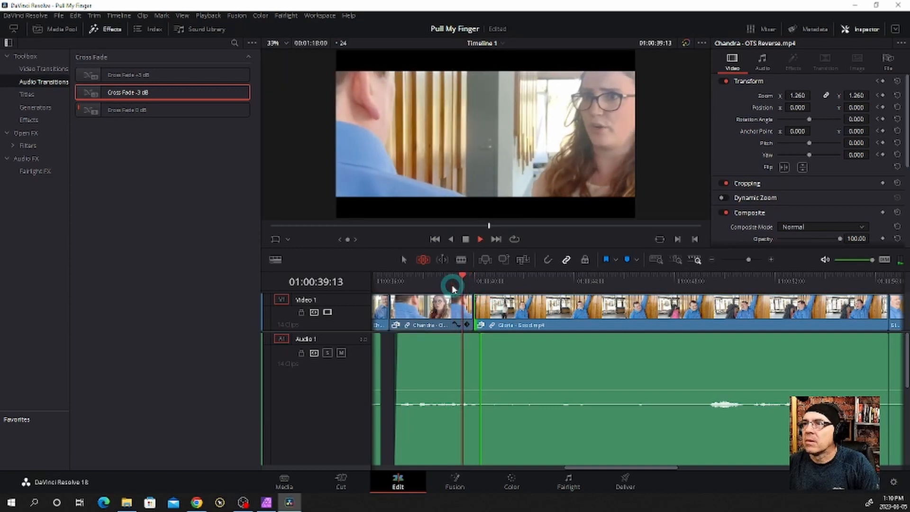
key("space")
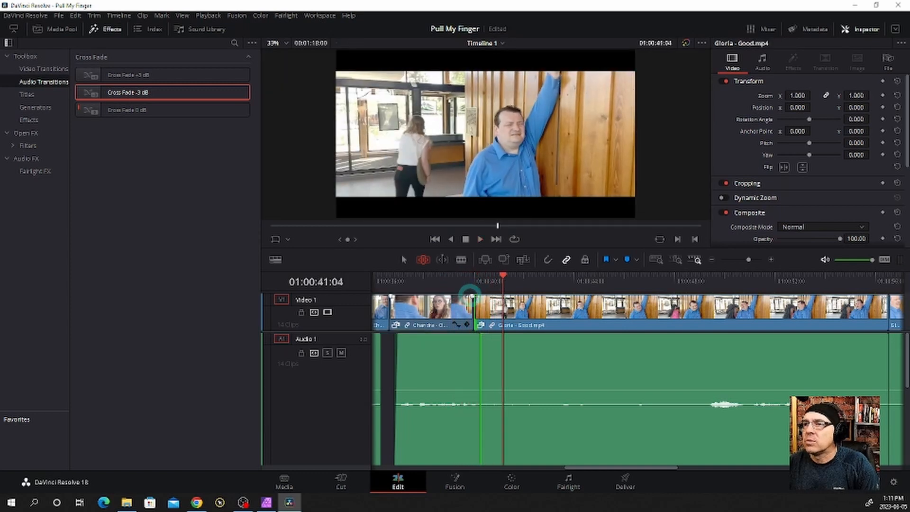
Extend the start of "Gloria - Good" by two frames, twice, playing back the cut after each trim
left_click(479, 303)
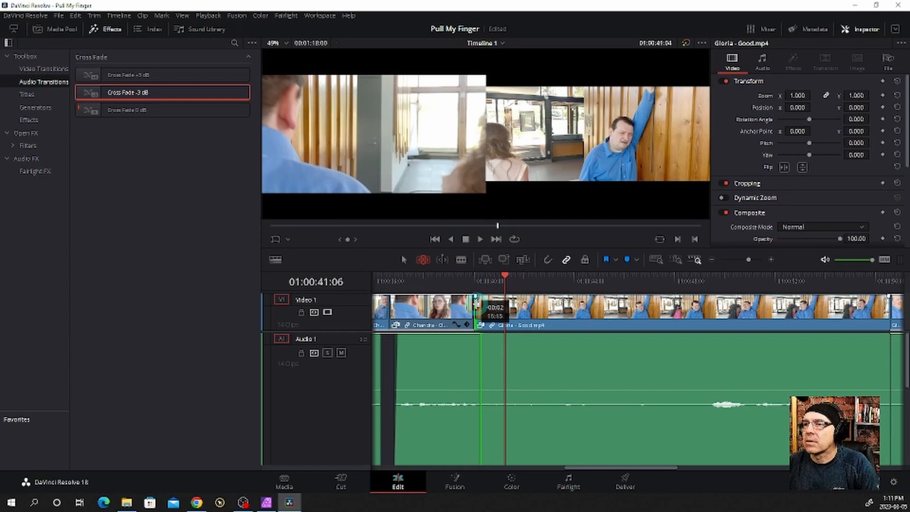
left_click(457, 285)
key("space")
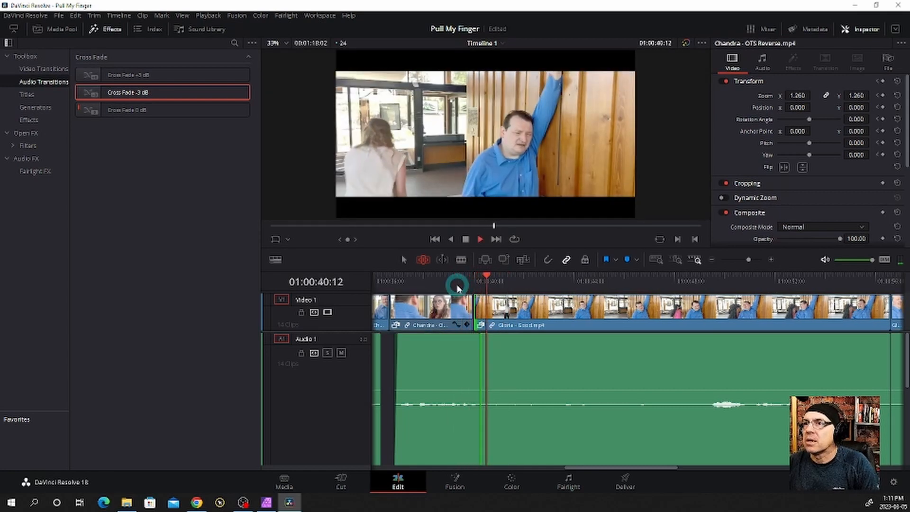
key("space")
key("comma")
key("comma")
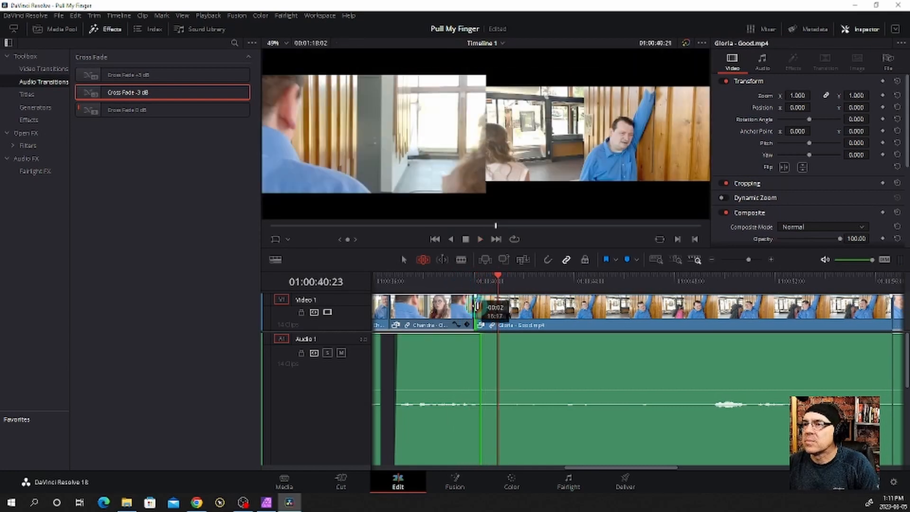
left_click(457, 287)
key("space")
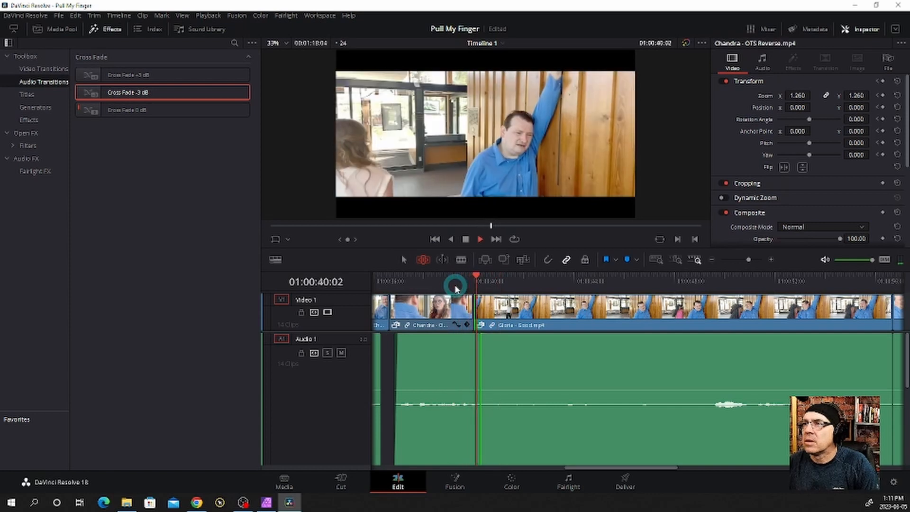
key("space")
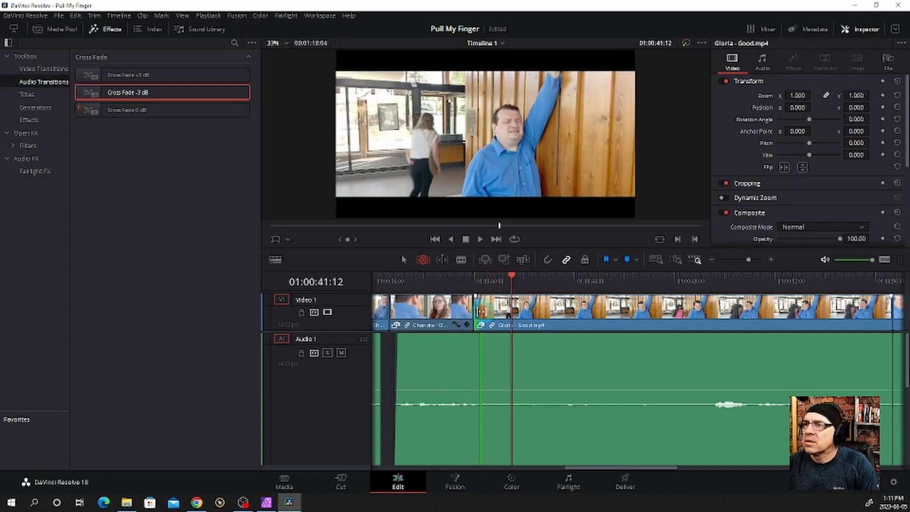
Restore another five frames at the start of "Gloria - Good" and play back the cut
left_click_drag(479, 311, 474, 308)
left_click(451, 284)
key("space")
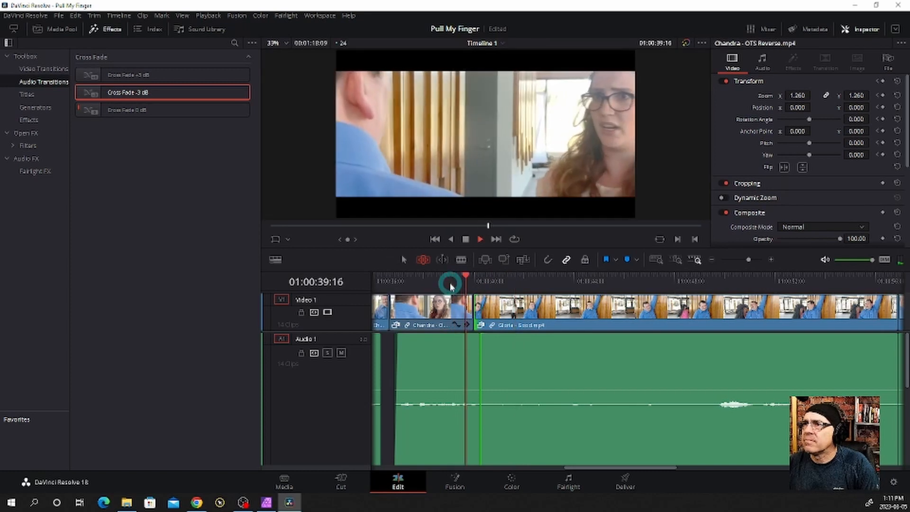
key("space")
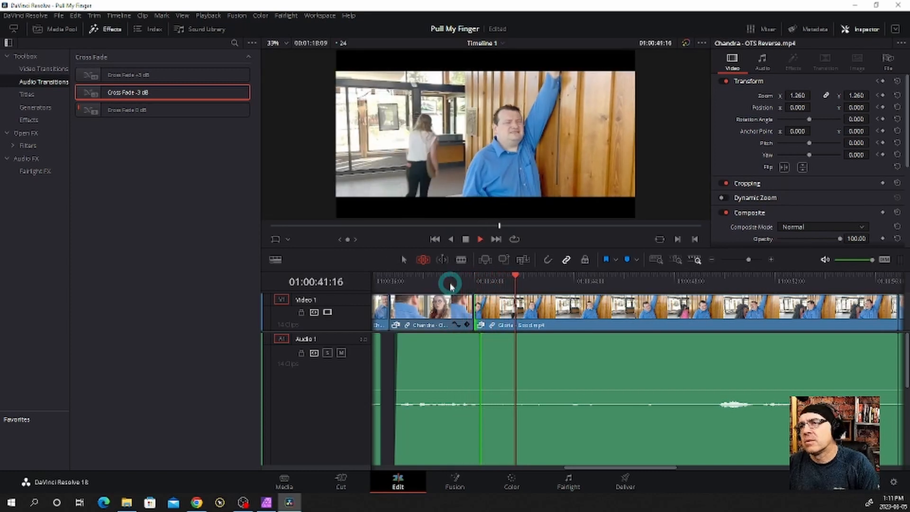
Ripple-trim the start of "Gloria - Good" by nine frames again and play back from the end of "OTS Reverse"
left_click(465, 282)
left_click_drag(466, 285, 484, 309)
left_click(448, 281)
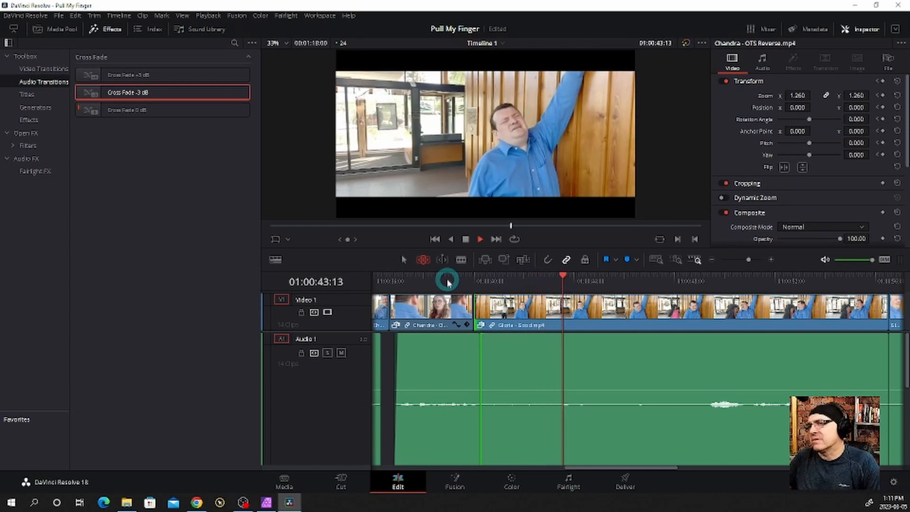
key("space")
Select the "Gloria - Good" clip and keyframe its transform at its start, 01:00:40:01
left_click_drag(448, 283, 479, 284)
left_click(524, 310)
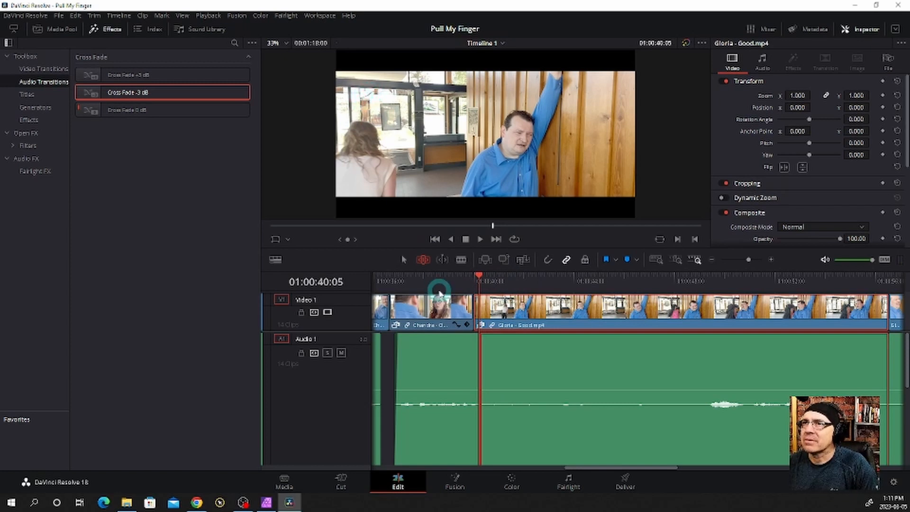
left_click_drag(479, 277, 475, 277)
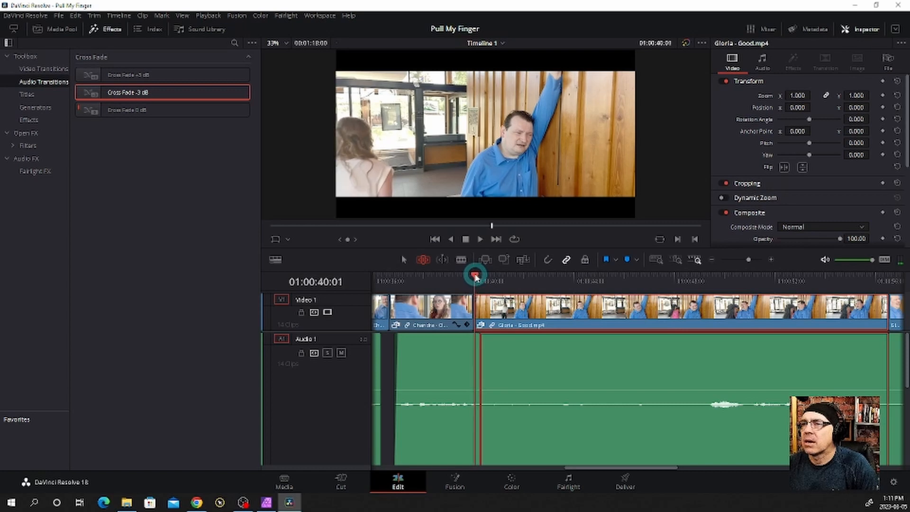
left_click(882, 83)
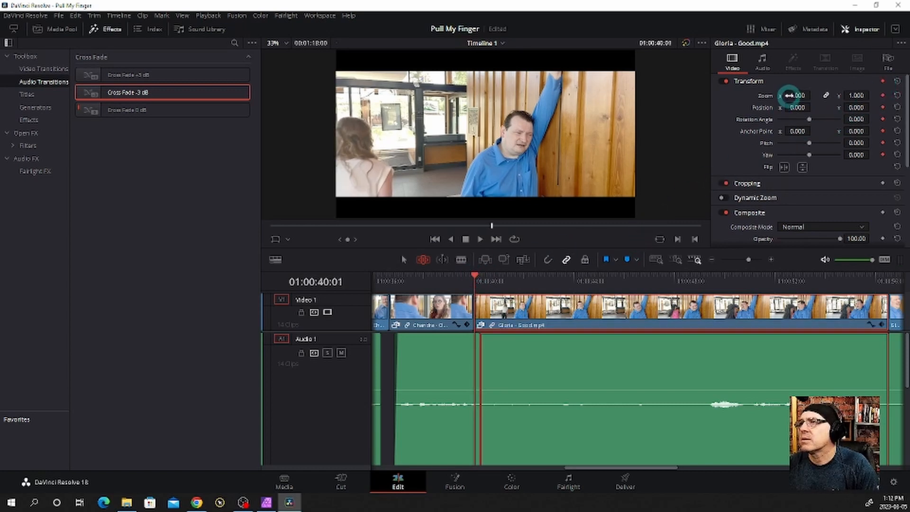
Reframe "Gloria - Good" at its start keyframe with zoom 1.210 and position X 202, and play back the cut
left_click_drag(790, 93, 888, 105)
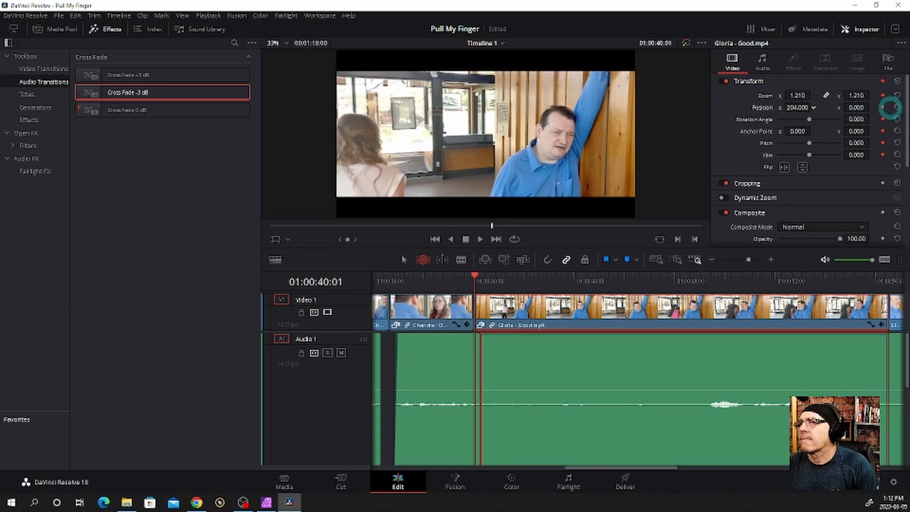
left_click(458, 276)
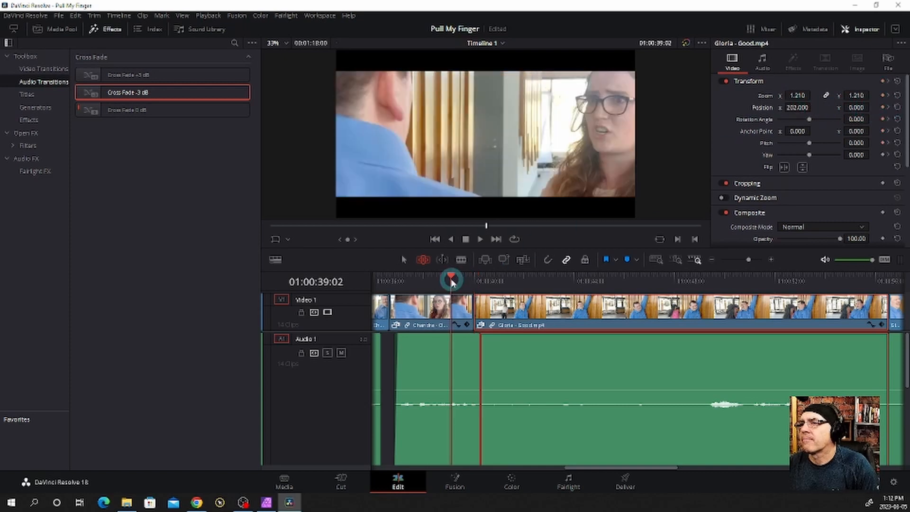
key("space")
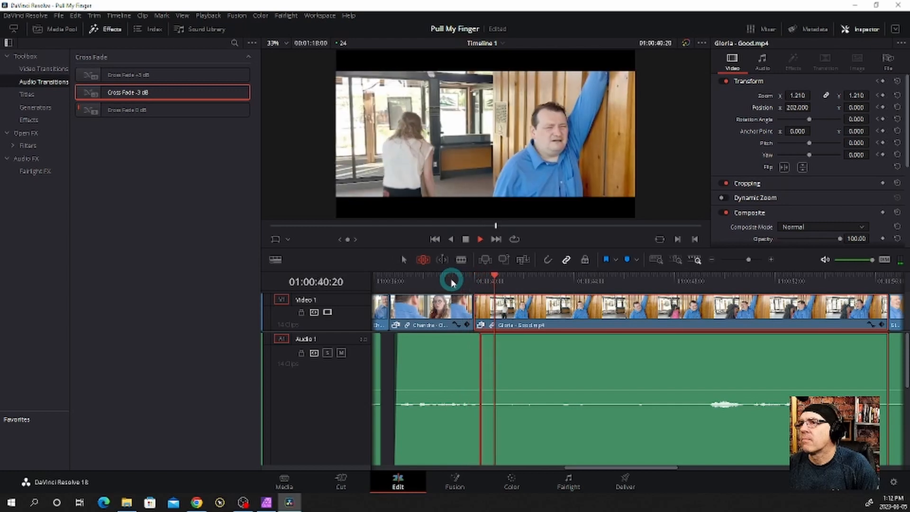
key("space")
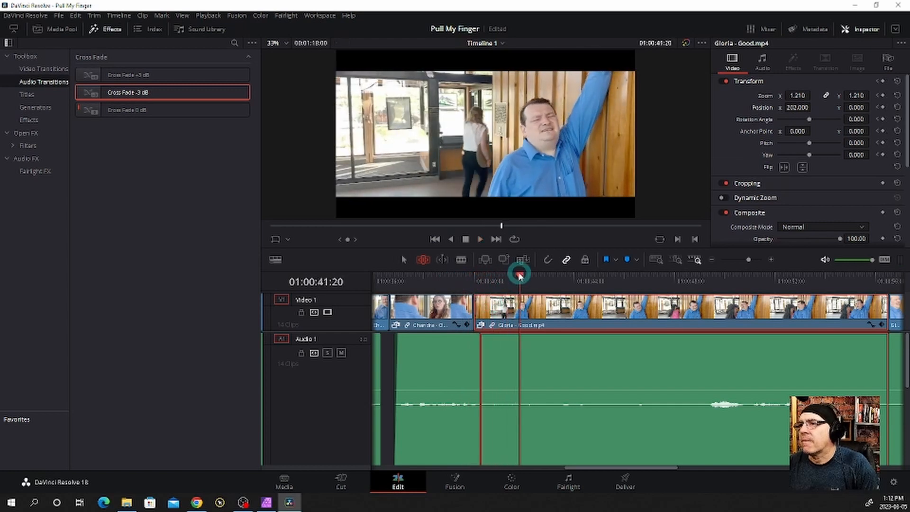
Add a transform keyframe to "Gloria - Good" at 01:00:41:16 and another at 01:00:48:13 with zoom 1.510 and position Y 138
left_click_drag(519, 276, 516, 277)
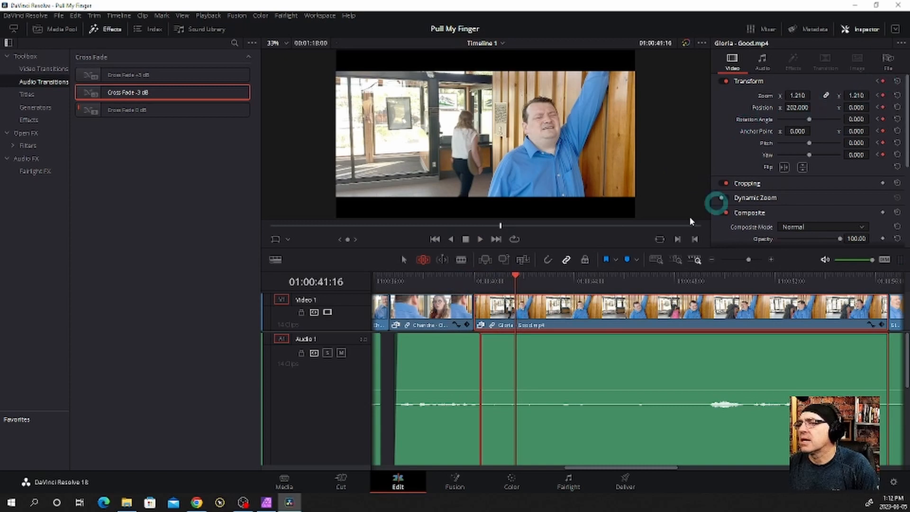
left_click_drag(516, 280, 557, 277)
left_click_drag(571, 280, 686, 290)
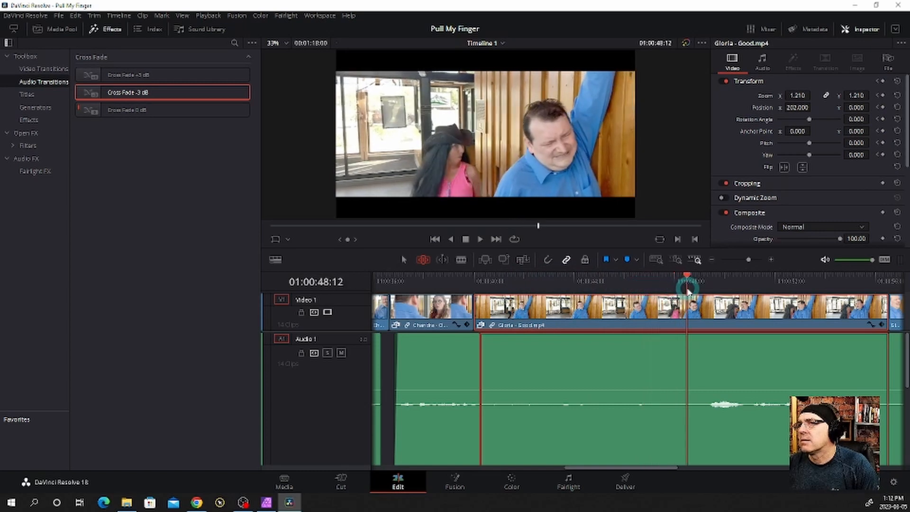
left_click(883, 81)
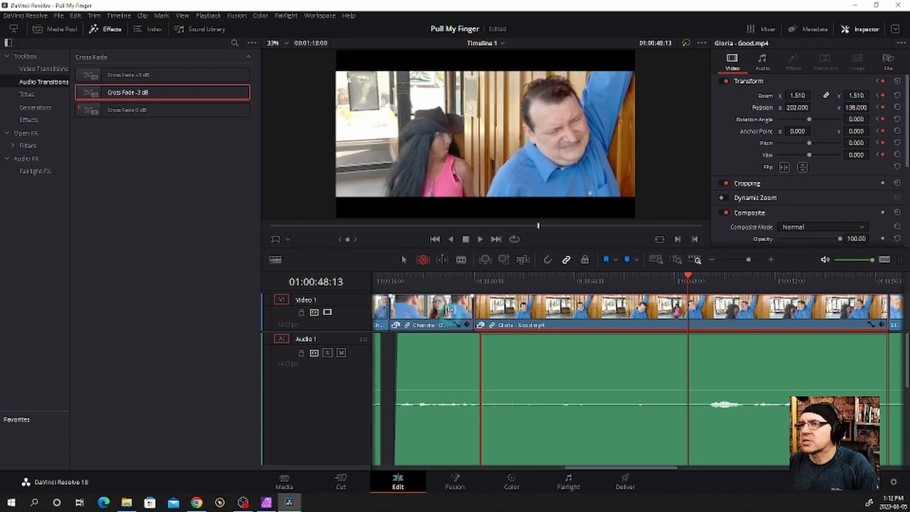
Play back the keyframed zoom through "Gloria - Side" into the following "Gloria - Good" clip, and replay that clip from 01:01:00:12
left_click(454, 284)
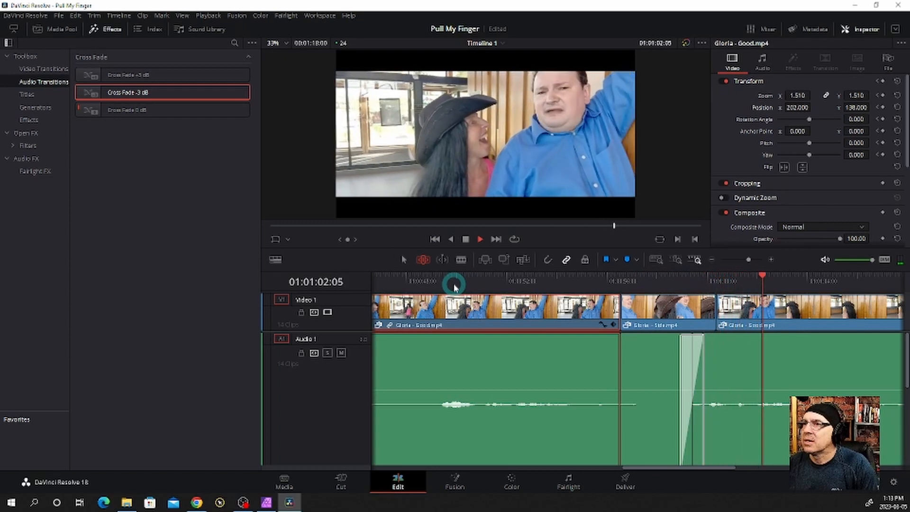
key("space")
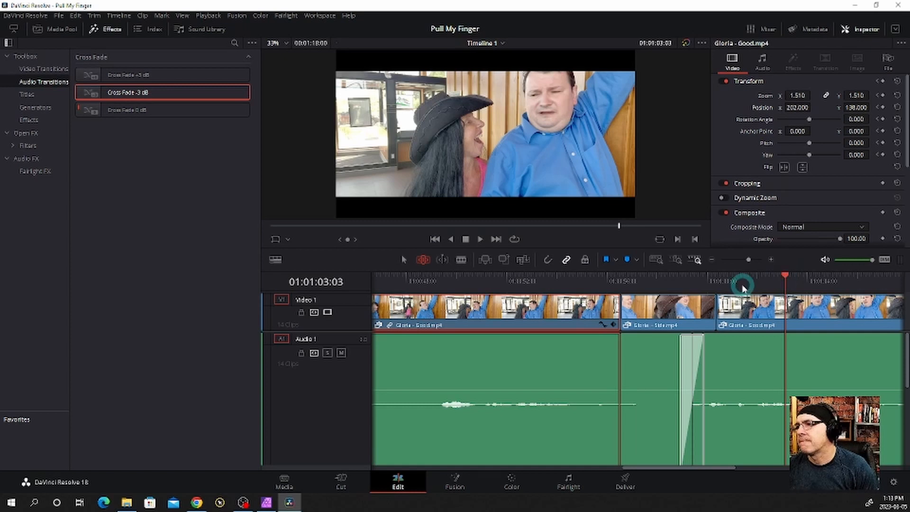
left_click_drag(743, 285, 720, 282)
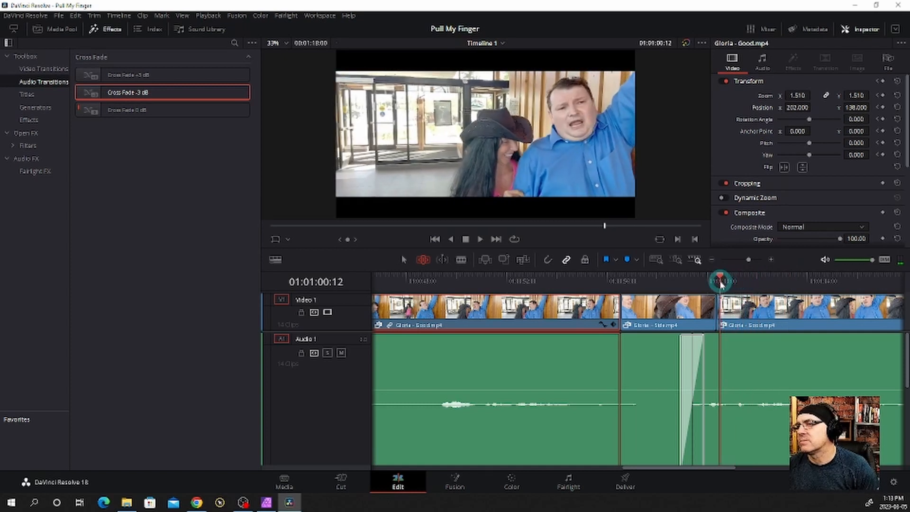
key("space")
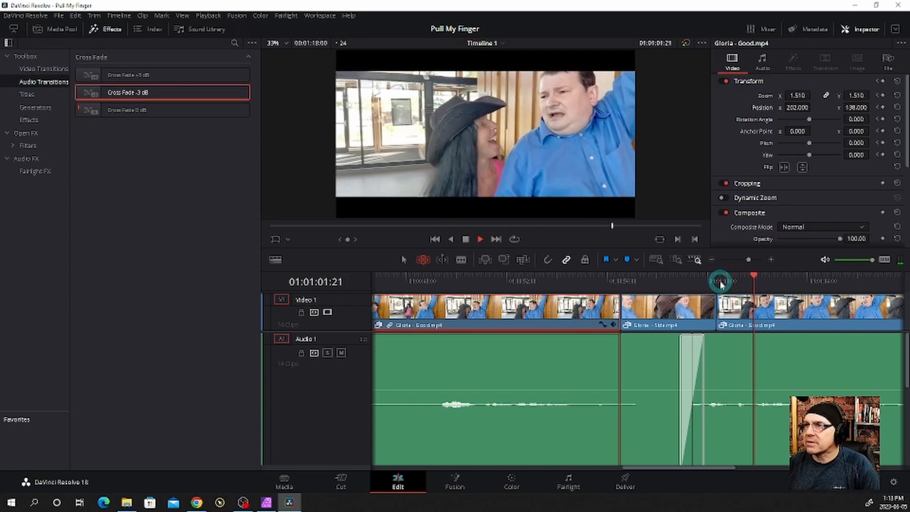